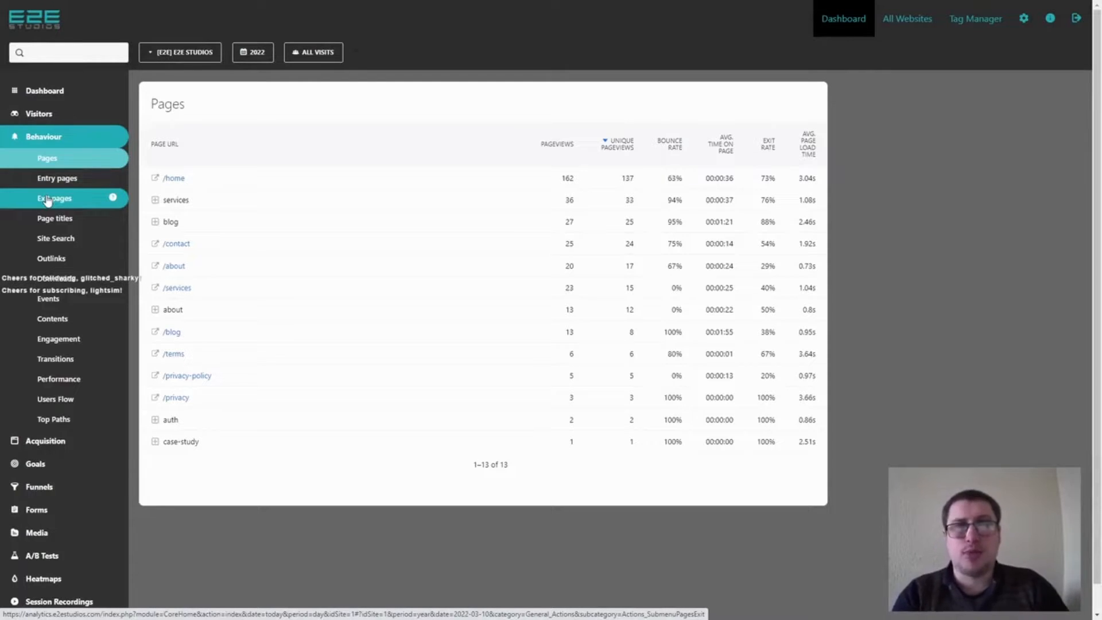
View the transitions report for the /home page, then close it.
{"action": "mouse_move", "coordinate": [240, 175]}
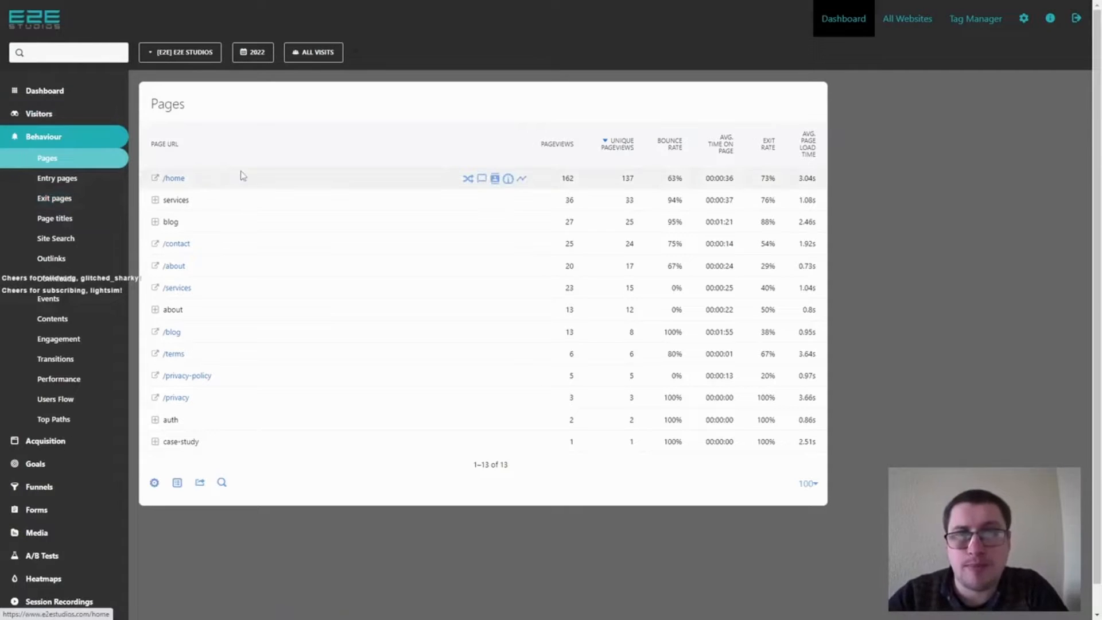
{"action": "left_click", "coordinate": [467, 180]}
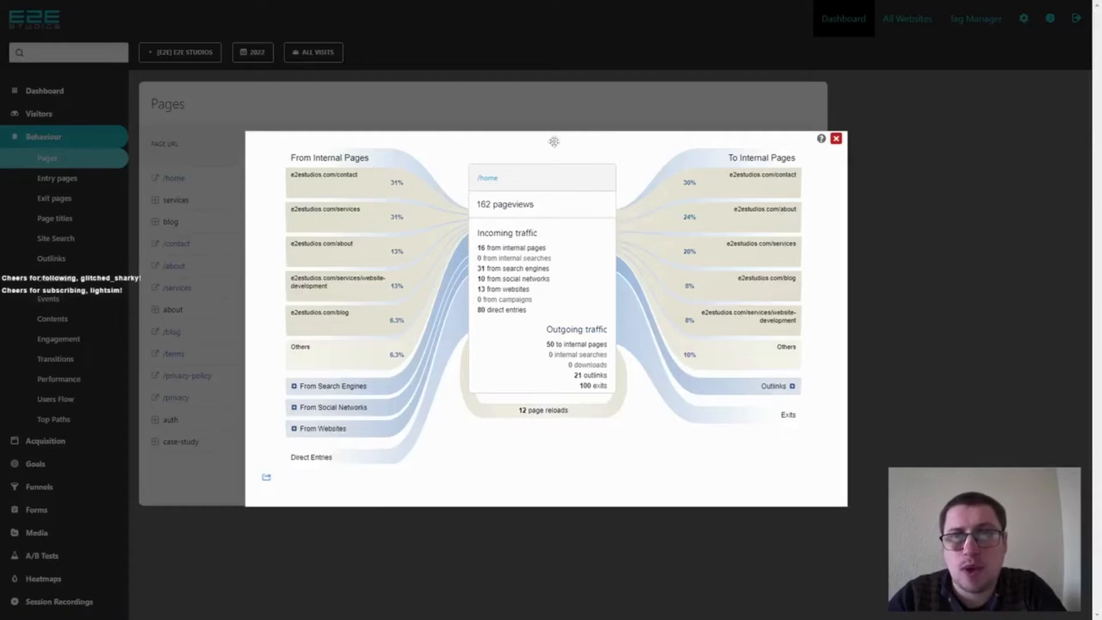
{"action": "left_click", "coordinate": [837, 139]}
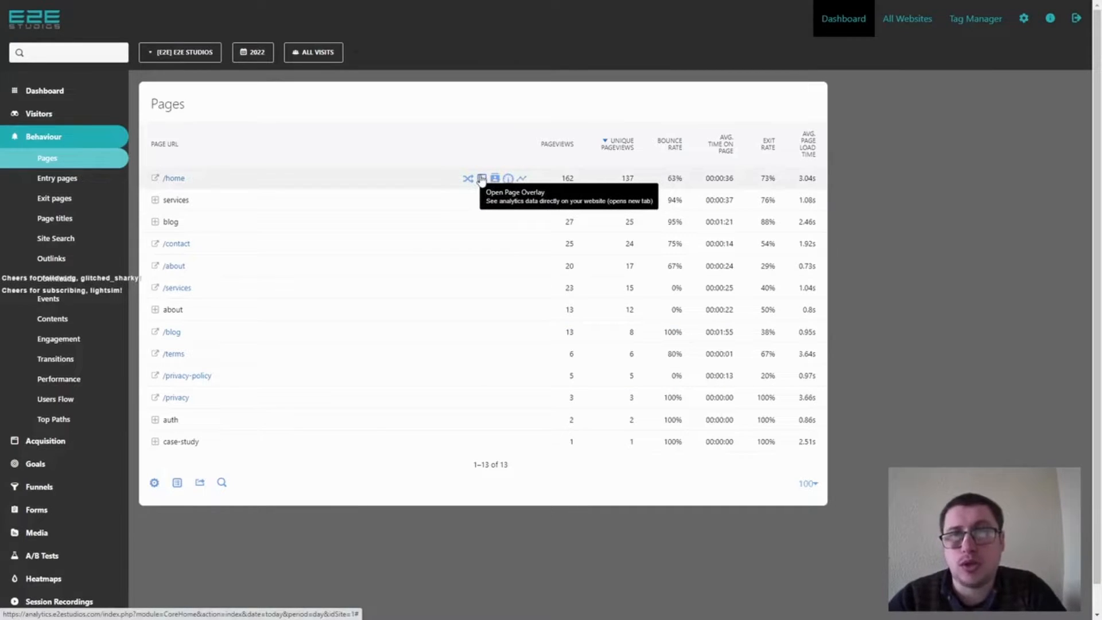
Open the page overlay for /home and examine the click shares on its links from the header down to the footer.
{"action": "left_click", "coordinate": [482, 179]}
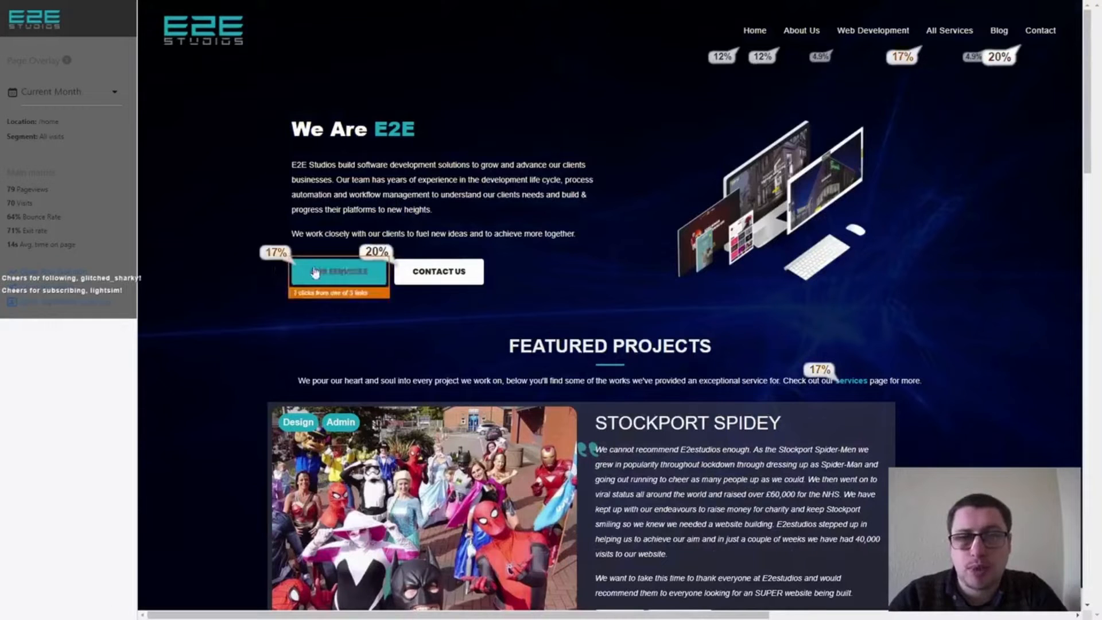
{"action": "mouse_move", "coordinate": [949, 31]}
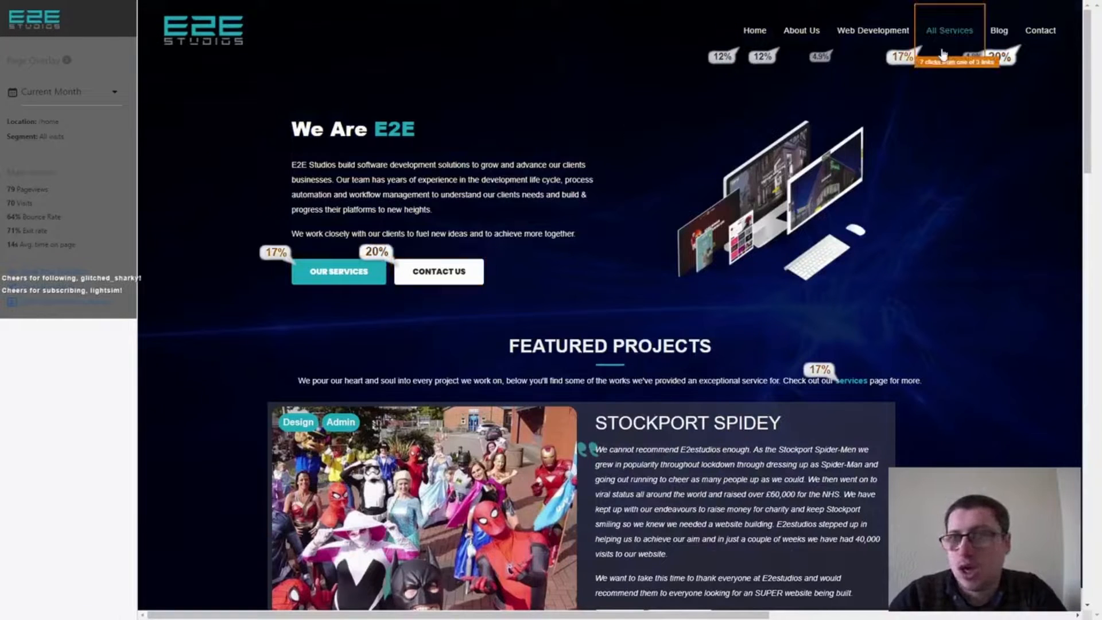
{"action": "scroll", "coordinate": [829, 163], "scroll_direction": "down", "scroll_amount": 5}
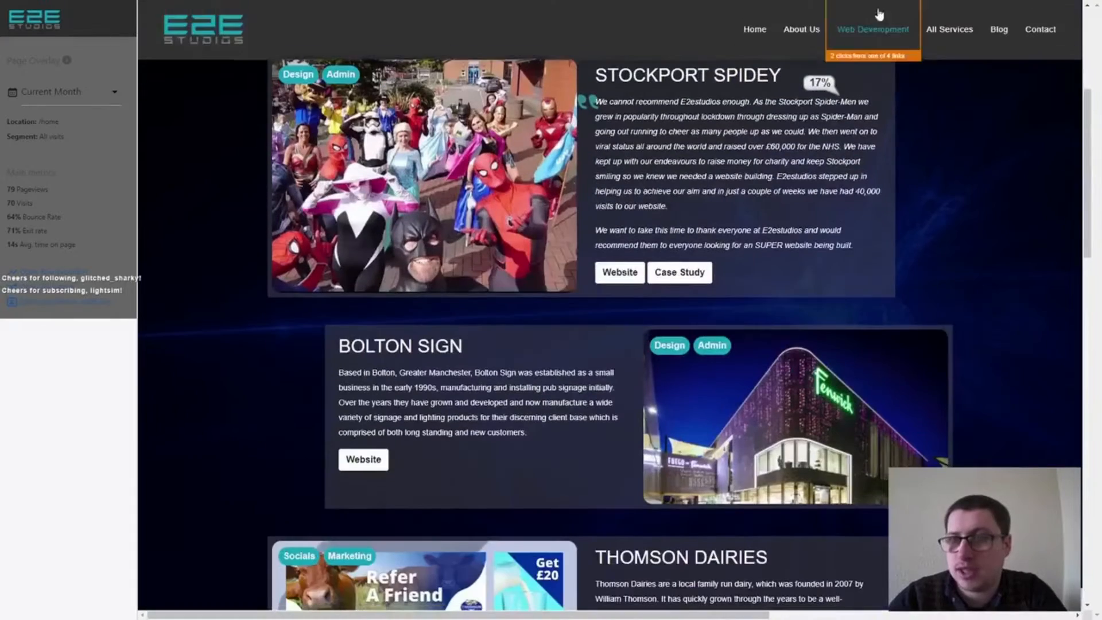
{"action": "scroll", "coordinate": [828, 163], "scroll_direction": "down", "scroll_amount": 15}
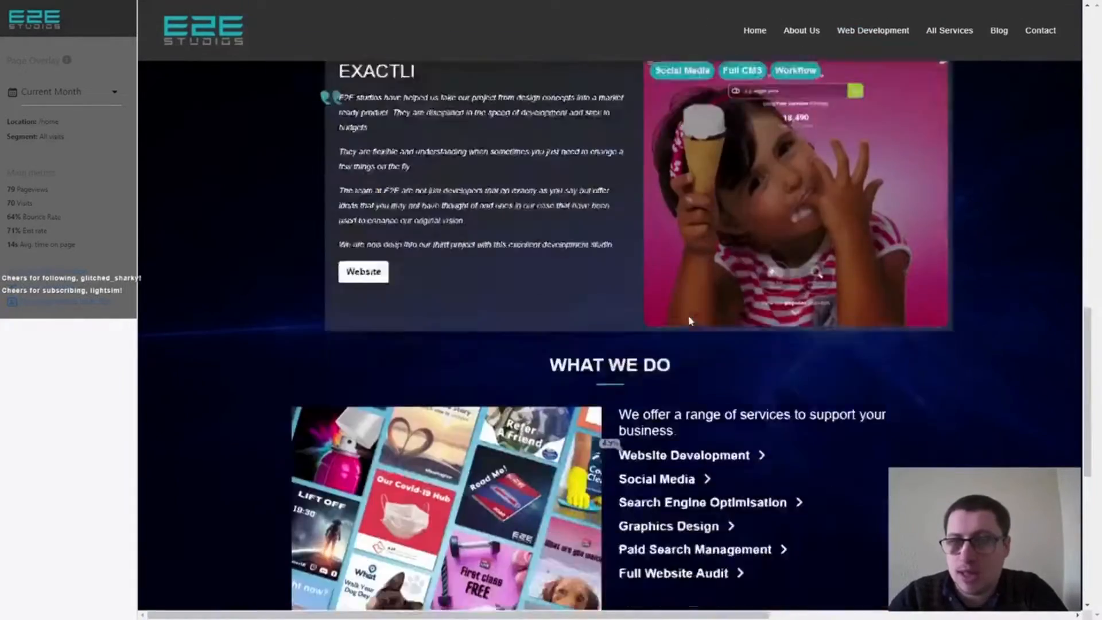
{"action": "scroll", "coordinate": [668, 315], "scroll_direction": "down", "scroll_amount": 2}
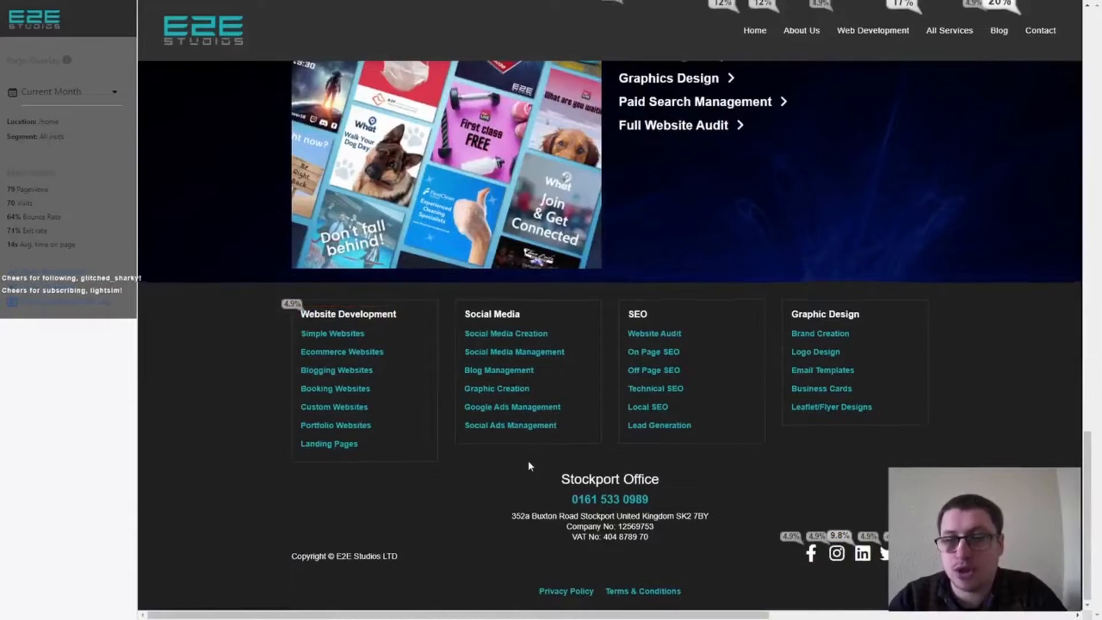
{"action": "scroll", "coordinate": [528, 460], "scroll_direction": "up", "scroll_amount": 20}
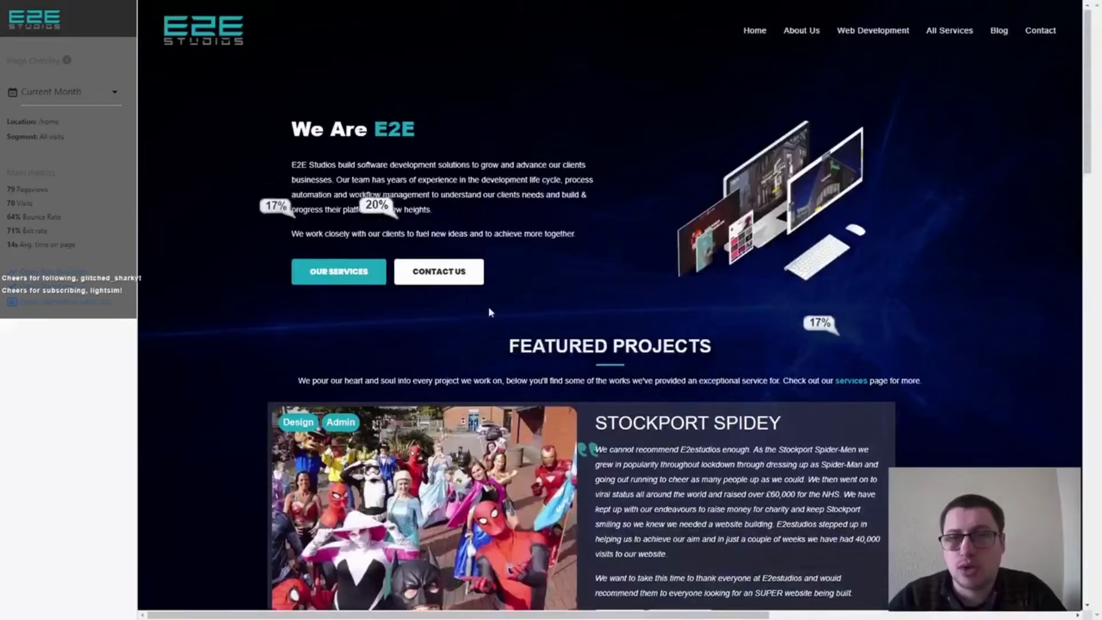
{"action": "scroll", "coordinate": [490, 310], "scroll_direction": "down", "scroll_amount": 5}
{"action": "scroll", "coordinate": [333, 432], "scroll_direction": "down", "scroll_amount": 3}
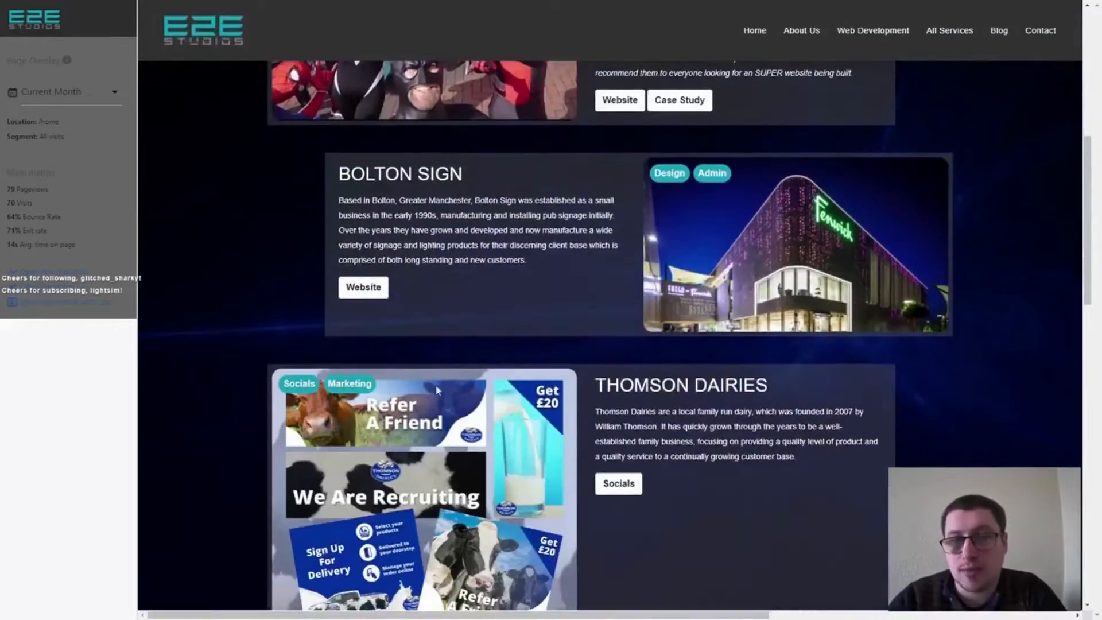
{"action": "scroll", "coordinate": [618, 497], "scroll_direction": "down", "scroll_amount": 4}
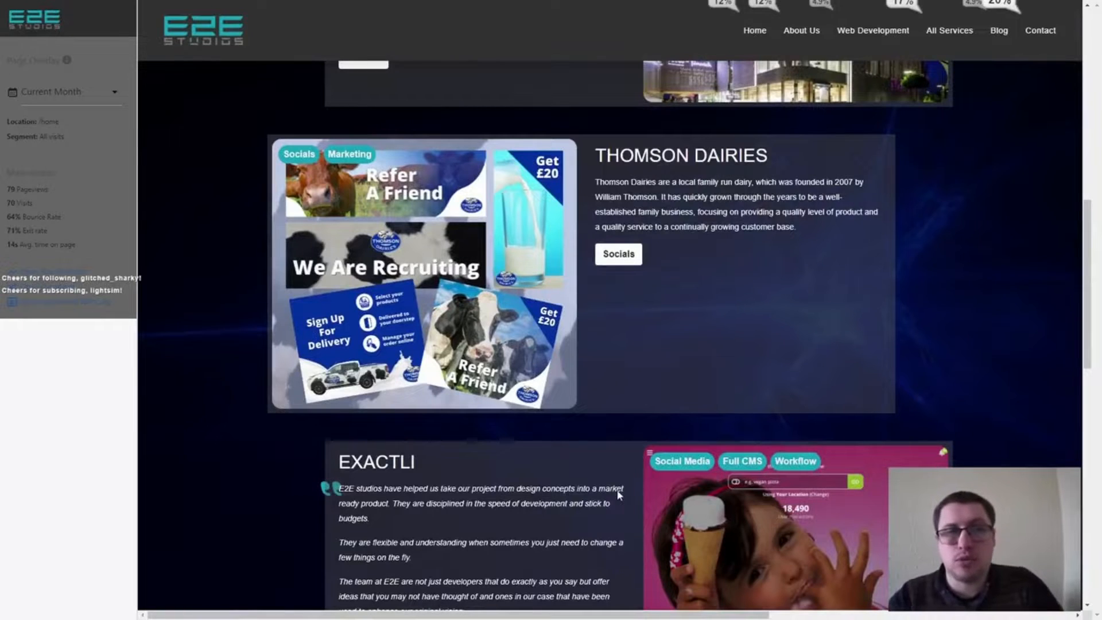
{"action": "scroll", "coordinate": [610, 485], "scroll_direction": "up", "scroll_amount": 15}
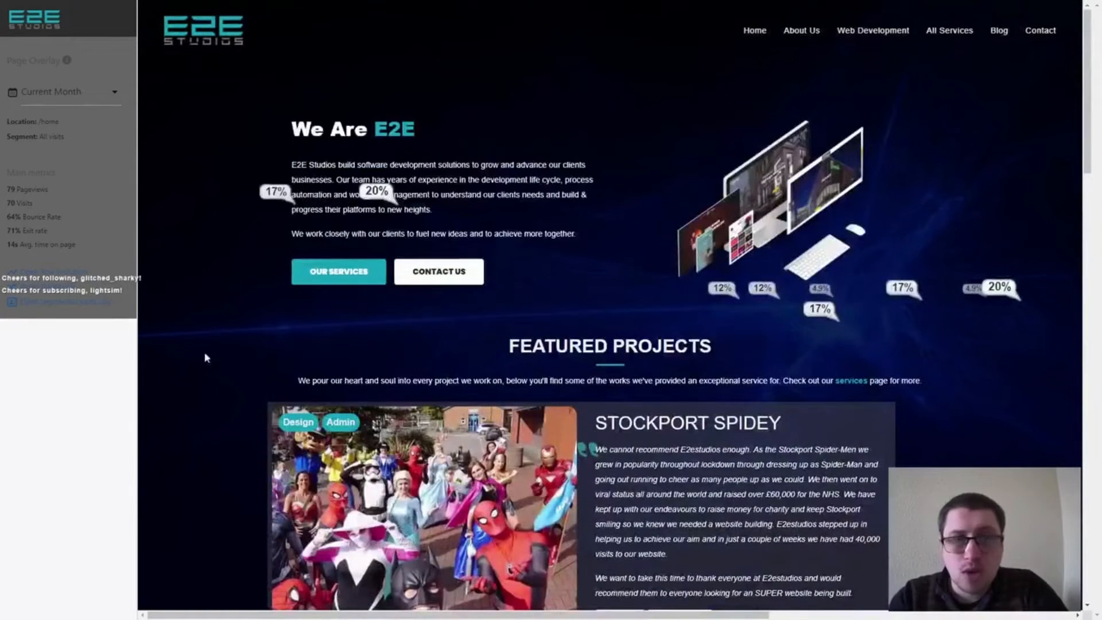
Check the home page's row evolution graph and its transitions report from the overlay, closing each one.
{"action": "left_click", "coordinate": [88, 275]}
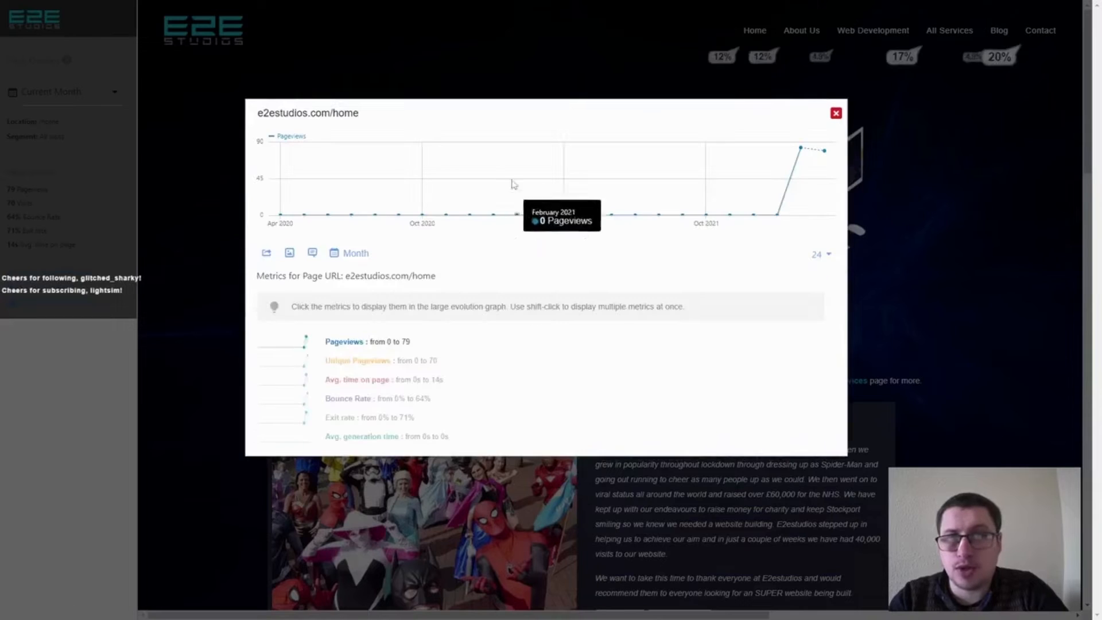
{"action": "left_click", "coordinate": [836, 114]}
{"action": "left_click", "coordinate": [55, 292]}
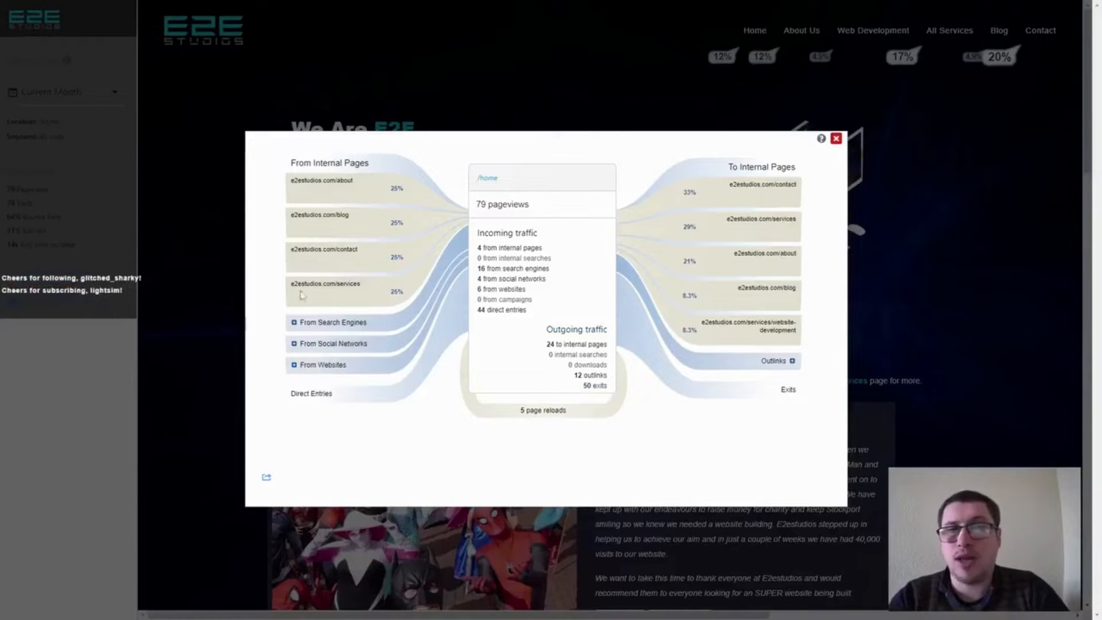
{"action": "left_click", "coordinate": [836, 139]}
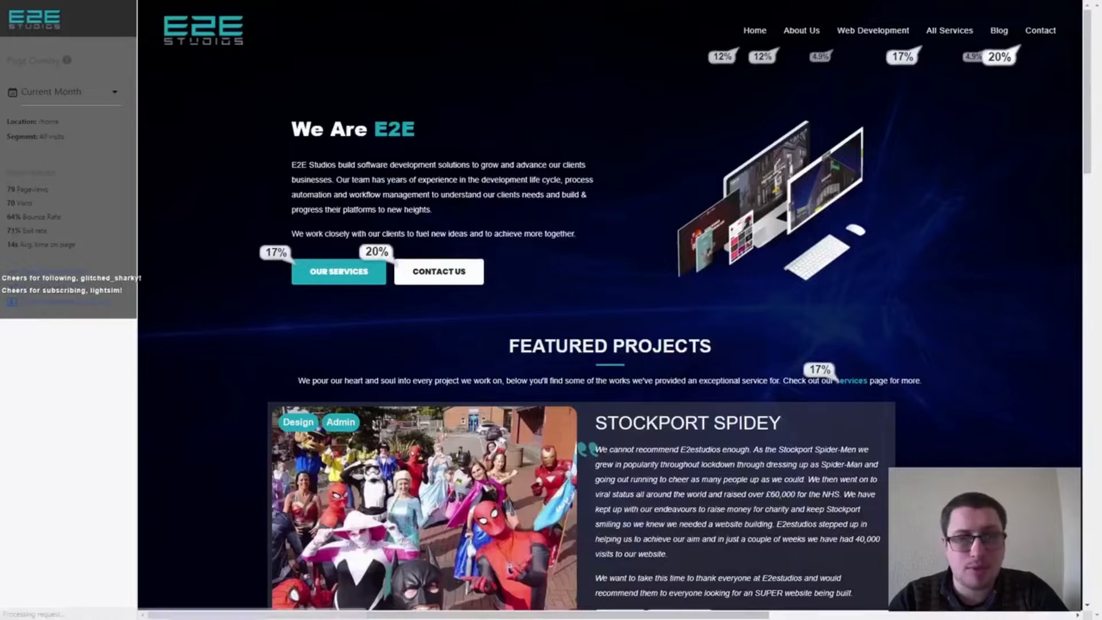
Review the segmented visits log for the home page from the overlay and close it.
{"action": "left_click", "coordinate": [88, 300]}
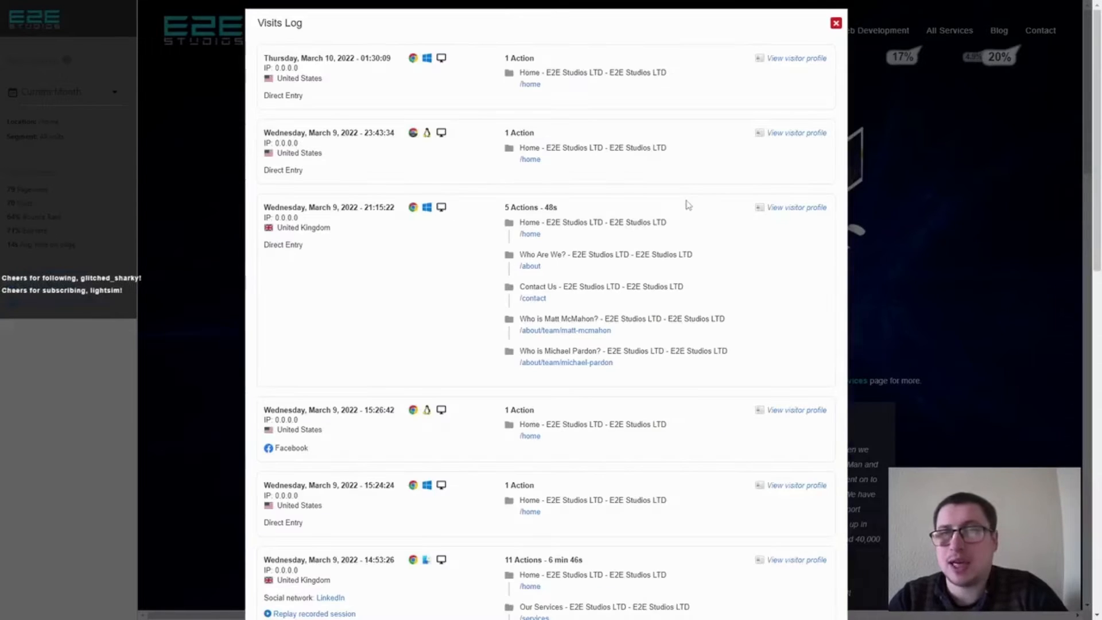
{"action": "mouse_move", "coordinate": [536, 76]}
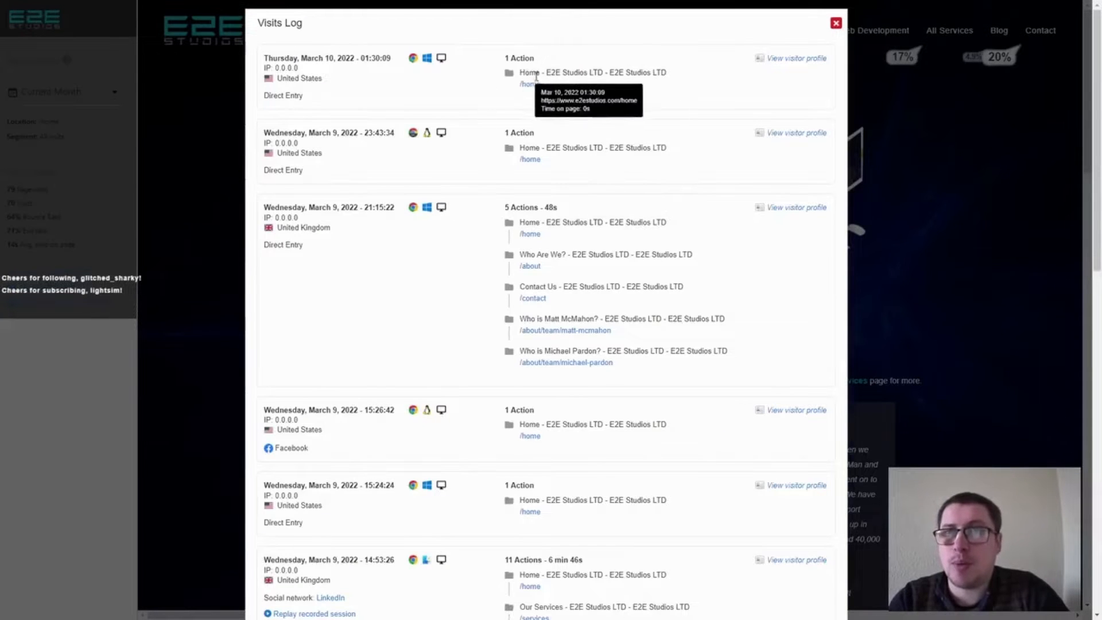
{"action": "left_click", "coordinate": [837, 24]}
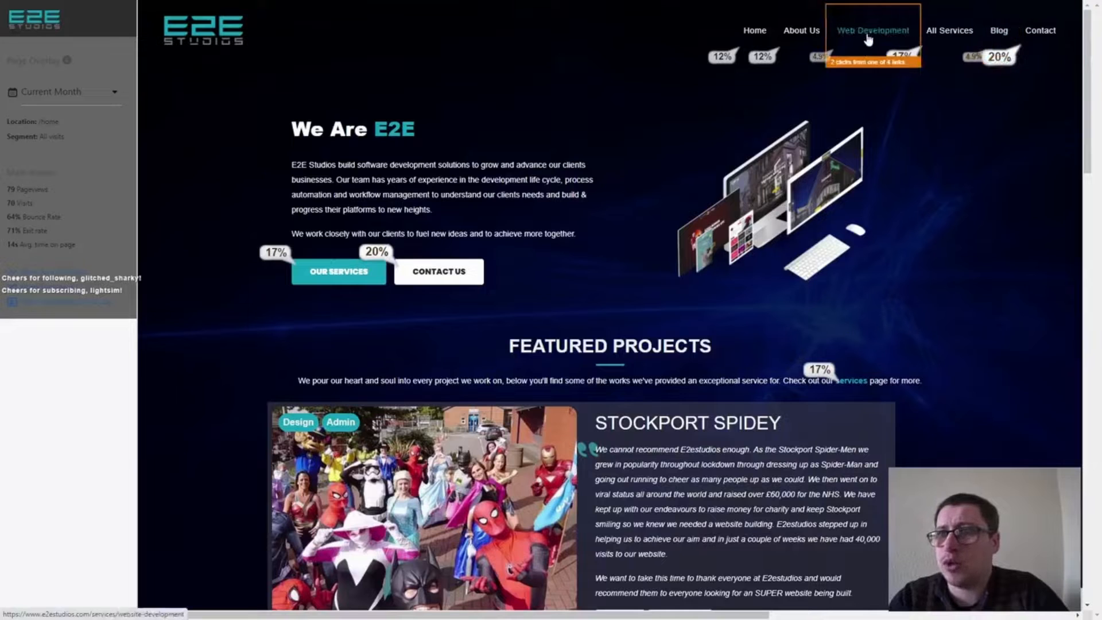
Follow the overlay to the All Services page, examine the click shares on its links, and close the overlay.
{"action": "left_click", "coordinate": [962, 36]}
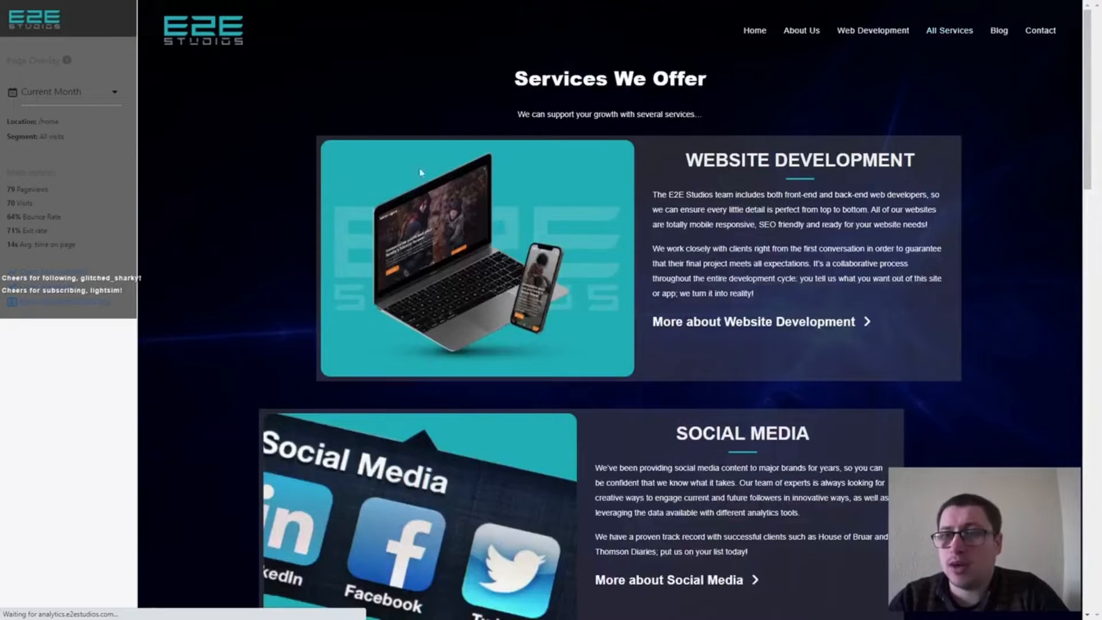
{"action": "scroll", "coordinate": [884, 129], "scroll_direction": "down", "scroll_amount": 6}
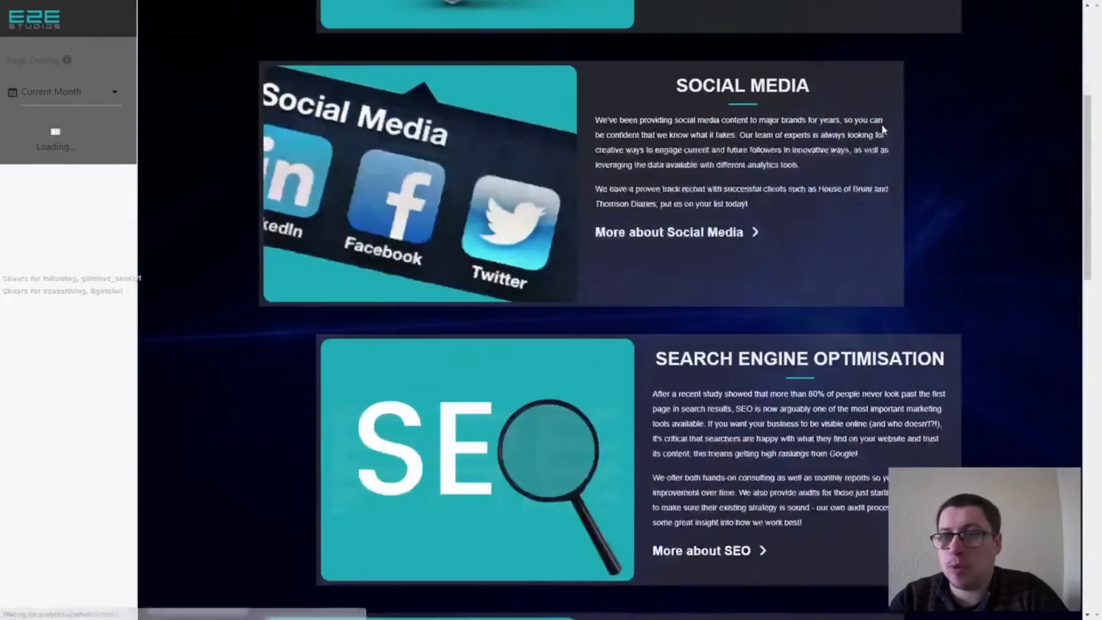
{"action": "scroll", "coordinate": [884, 129], "scroll_direction": "down", "scroll_amount": 5}
{"action": "scroll", "coordinate": [885, 130], "scroll_direction": "up", "scroll_amount": 11}
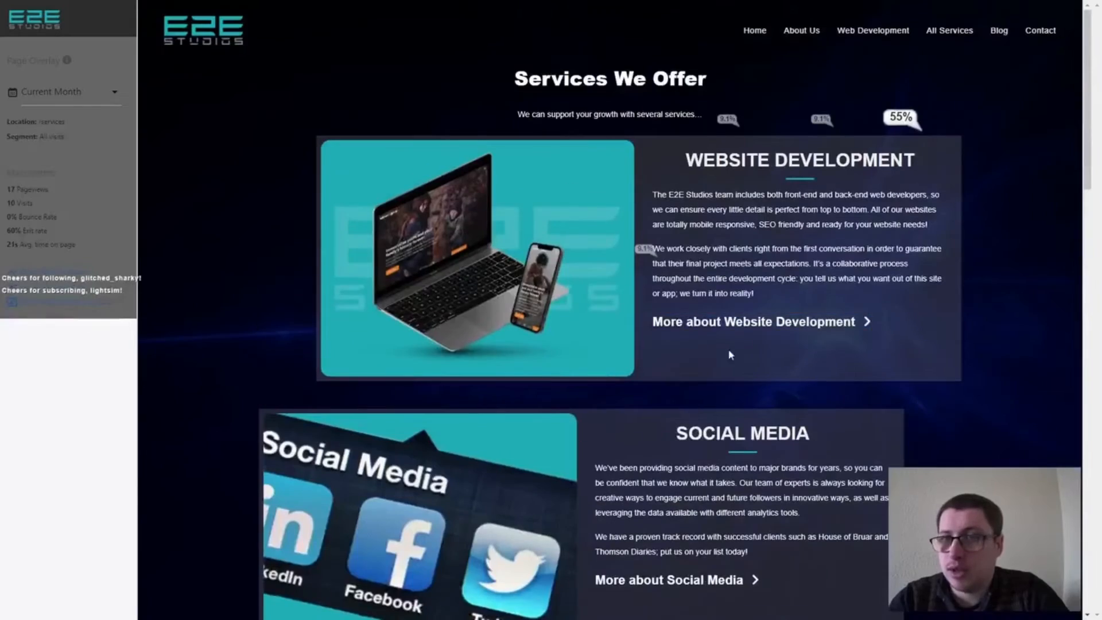
{"action": "scroll", "coordinate": [710, 313], "scroll_direction": "down", "scroll_amount": 4}
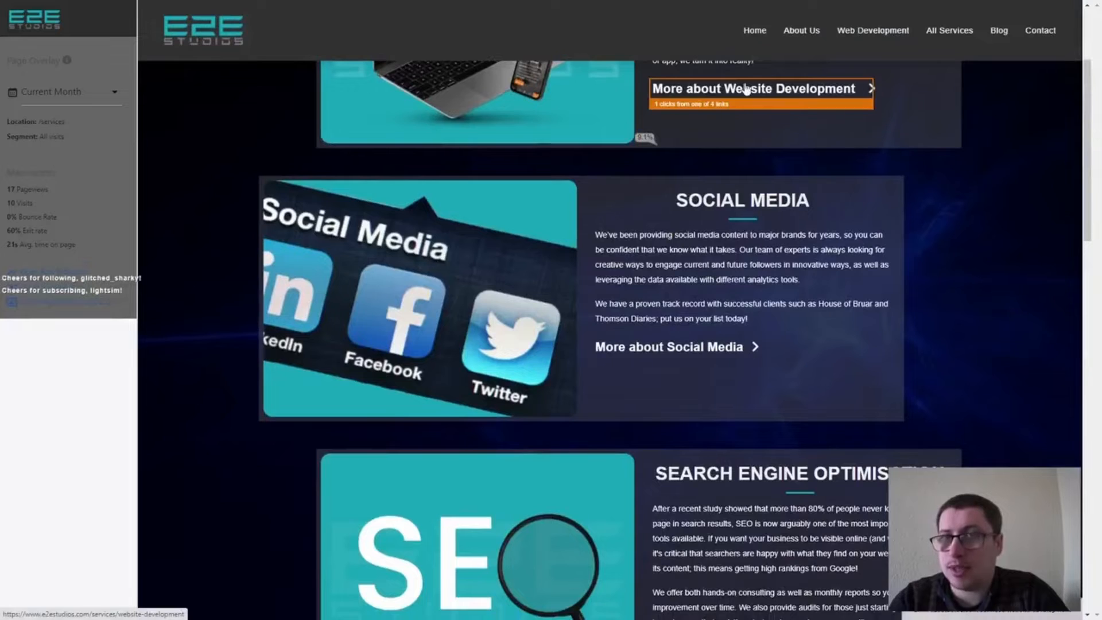
{"action": "scroll", "coordinate": [650, 158], "scroll_direction": "down", "scroll_amount": 16}
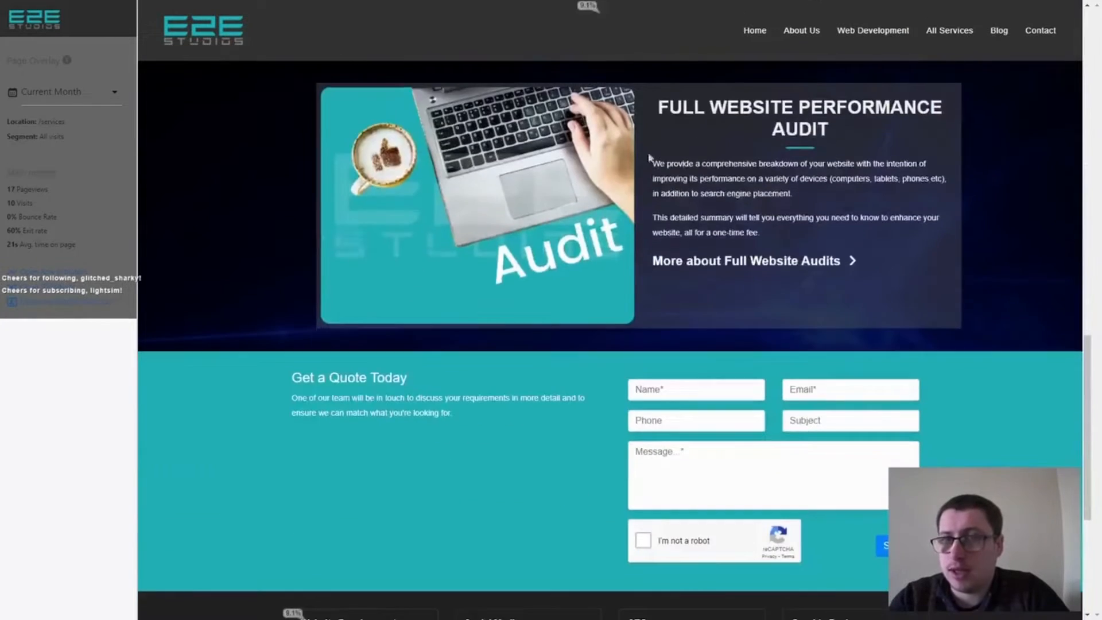
{"action": "scroll", "coordinate": [660, 184], "scroll_direction": "down", "scroll_amount": 2}
{"action": "scroll", "coordinate": [678, 212], "scroll_direction": "up", "scroll_amount": 4}
{"action": "scroll", "coordinate": [689, 204], "scroll_direction": "up", "scroll_amount": 1}
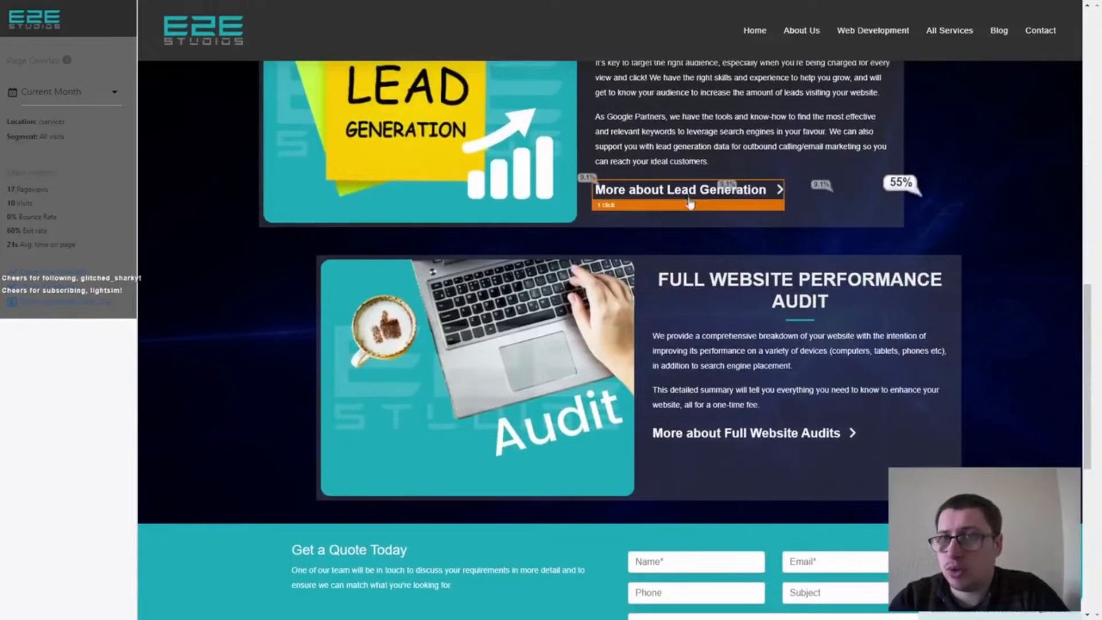
{"action": "scroll", "coordinate": [542, 286], "scroll_direction": "down", "scroll_amount": 6}
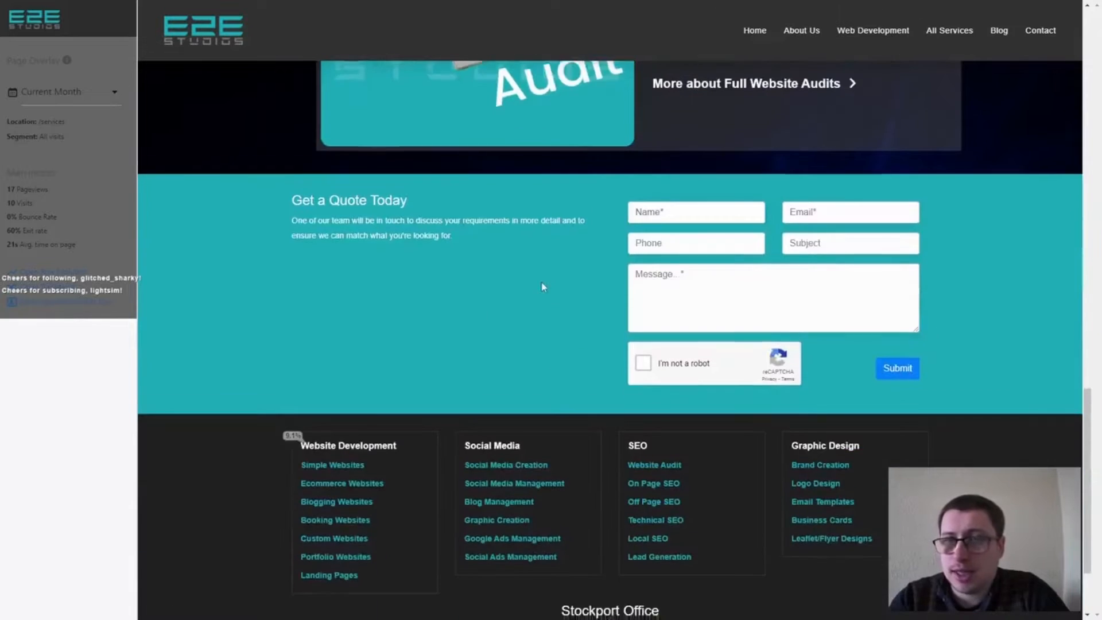
{"action": "scroll", "coordinate": [544, 287], "scroll_direction": "down", "scroll_amount": 2}
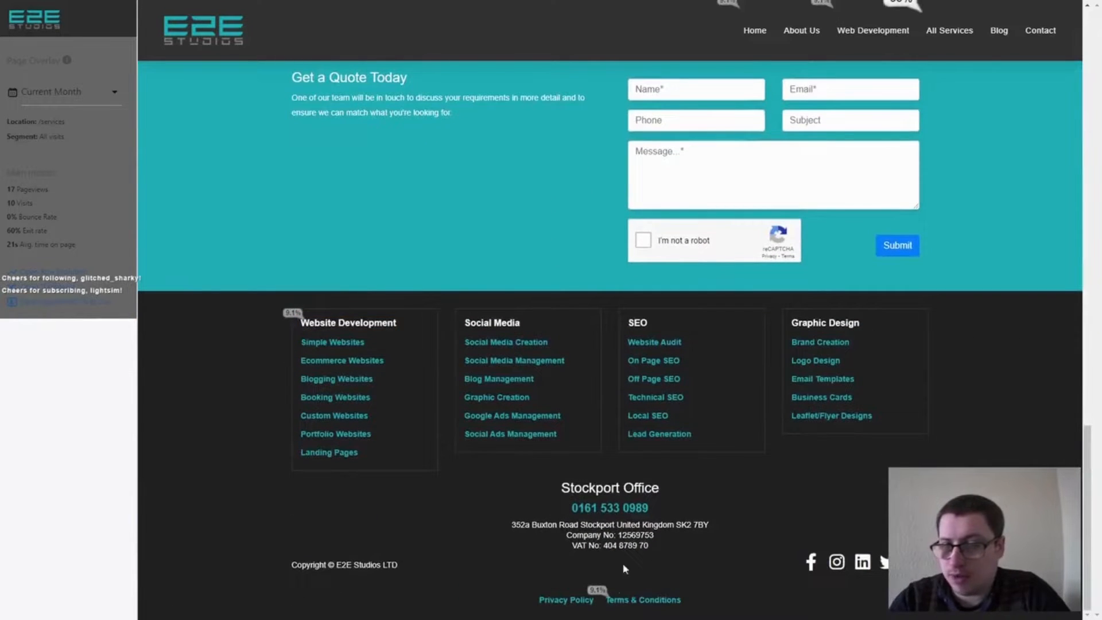
{"action": "scroll", "coordinate": [454, 310], "scroll_direction": "up", "scroll_amount": 15}
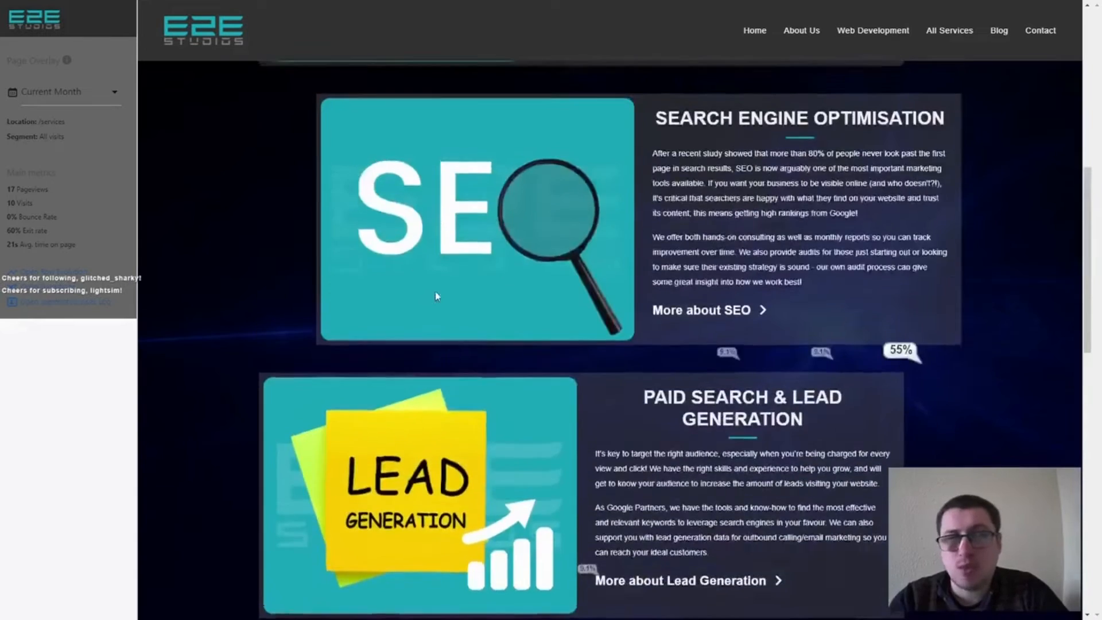
{"action": "scroll", "coordinate": [435, 293], "scroll_direction": "up", "scroll_amount": 10}
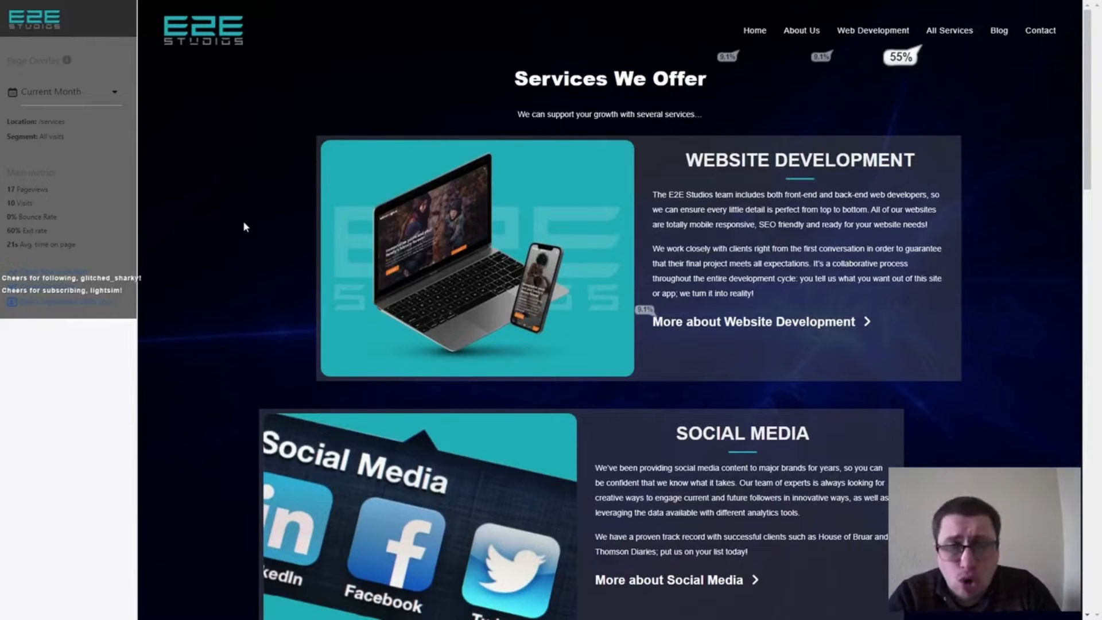
{"action": "key", "text": "ctrl+w"}
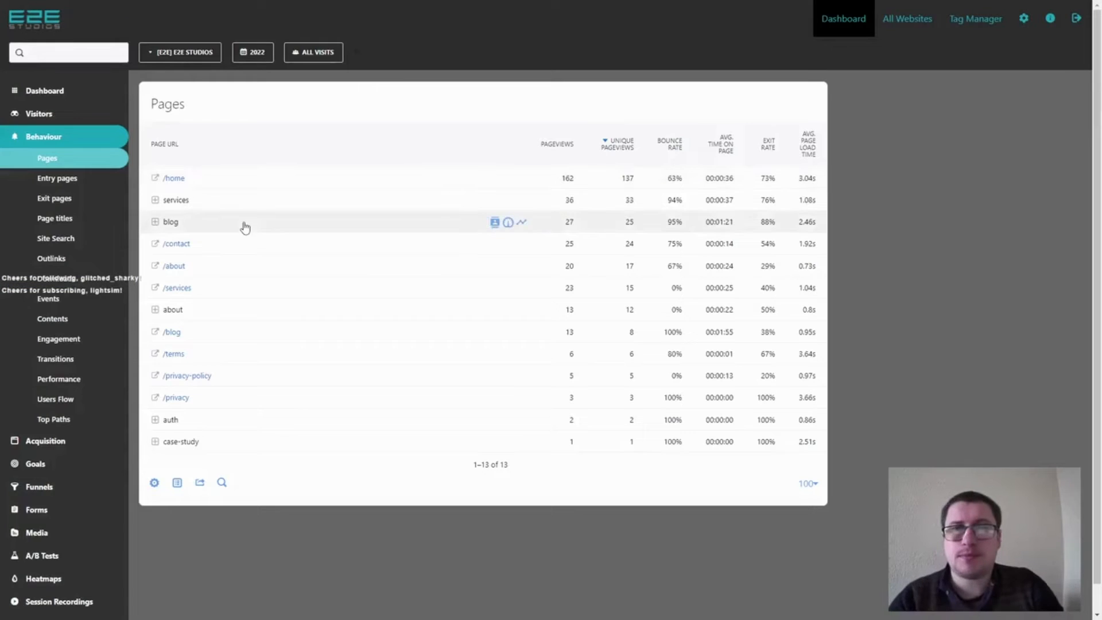
Go to heatmap management and start creating a new heatmap.
{"action": "scroll", "coordinate": [173, 345], "scroll_direction": "down", "scroll_amount": 1}
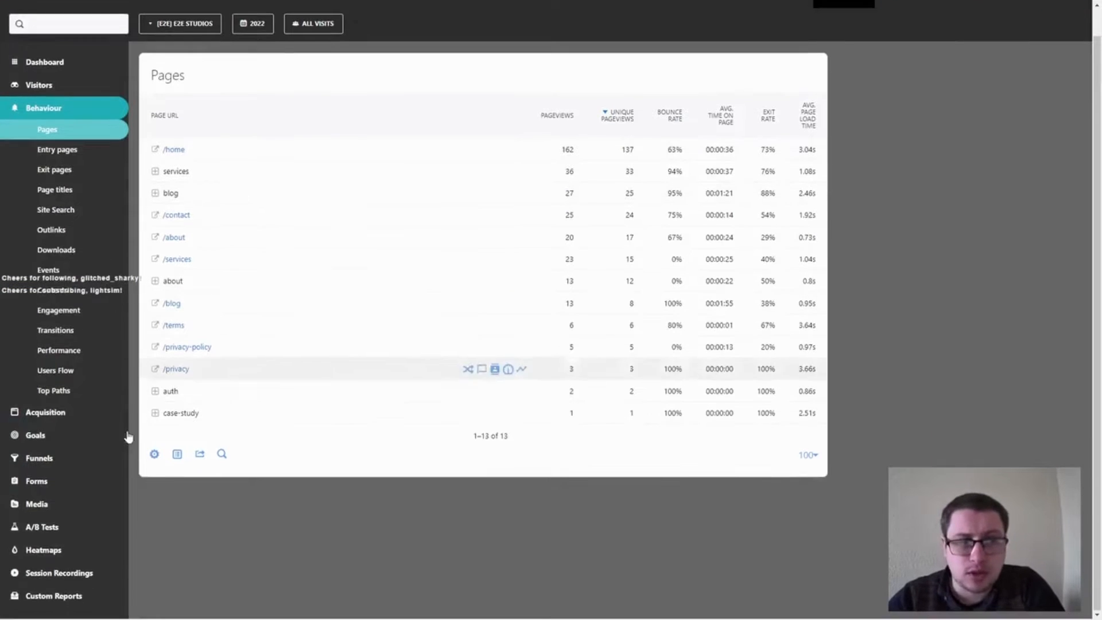
{"action": "left_click", "coordinate": [57, 555]}
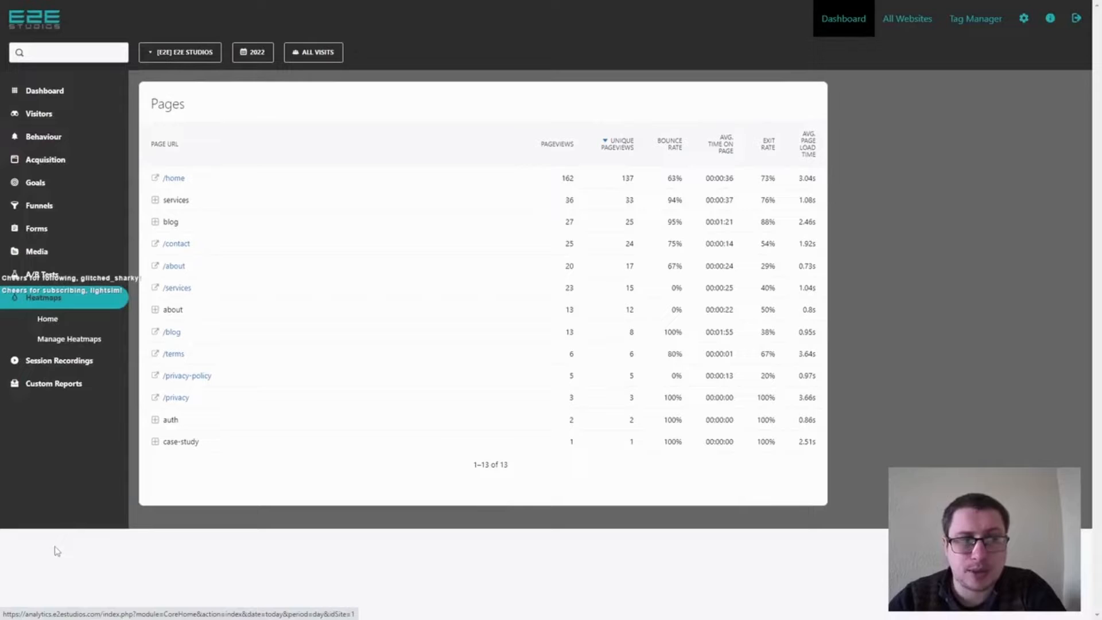
{"action": "left_click", "coordinate": [60, 340]}
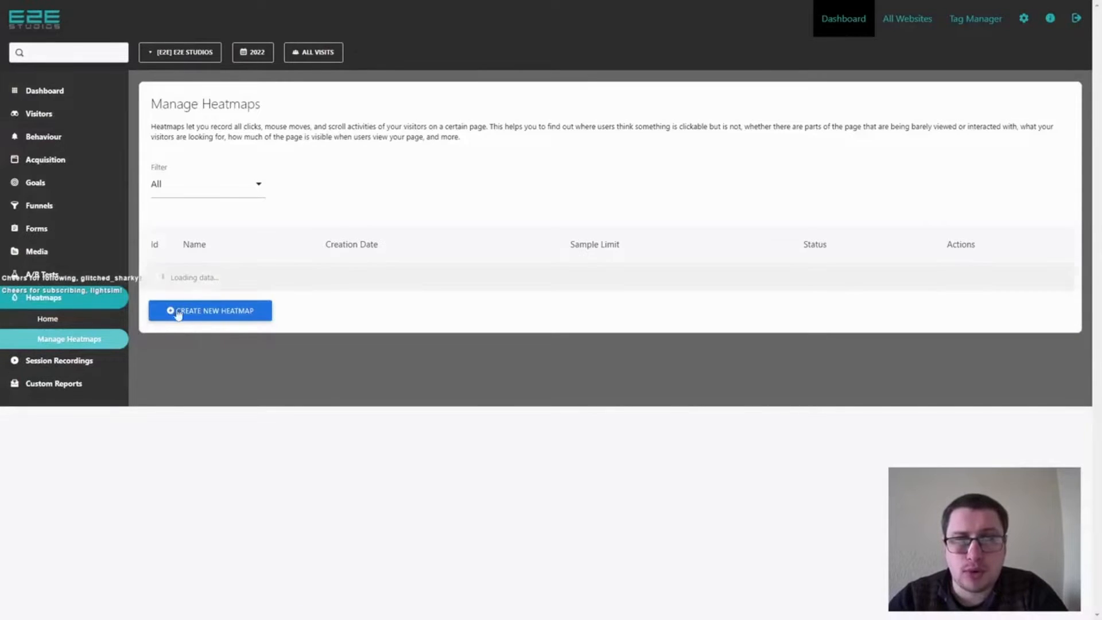
{"action": "left_click", "coordinate": [178, 315]}
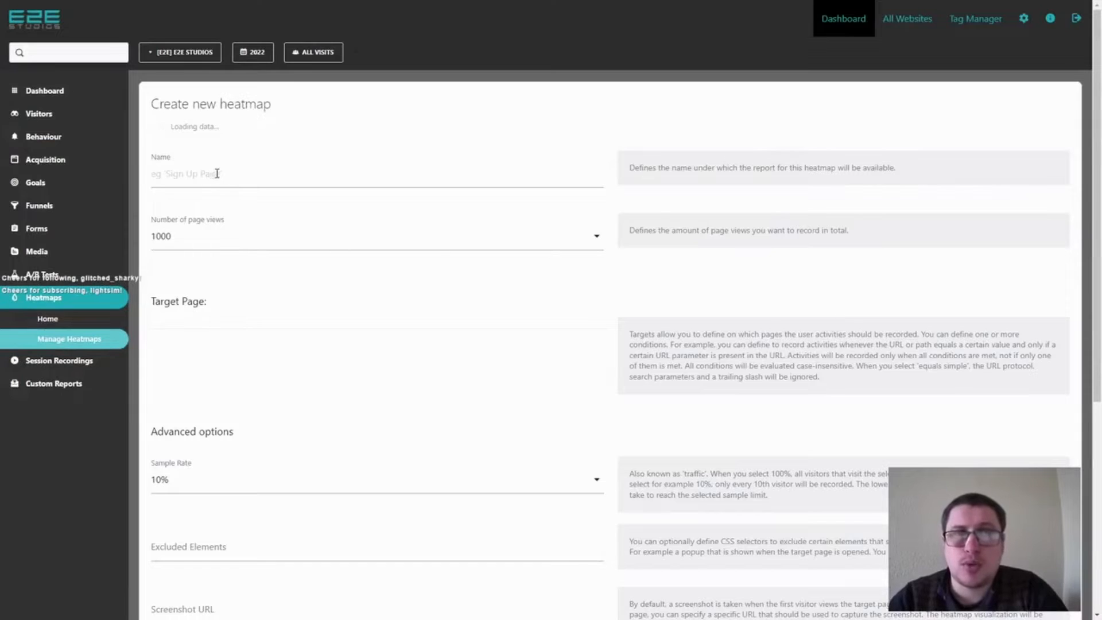
Check the page view limit choices, leave the limit at 1000, and review the heatmap's target page and advanced options.
{"action": "left_click", "coordinate": [261, 247]}
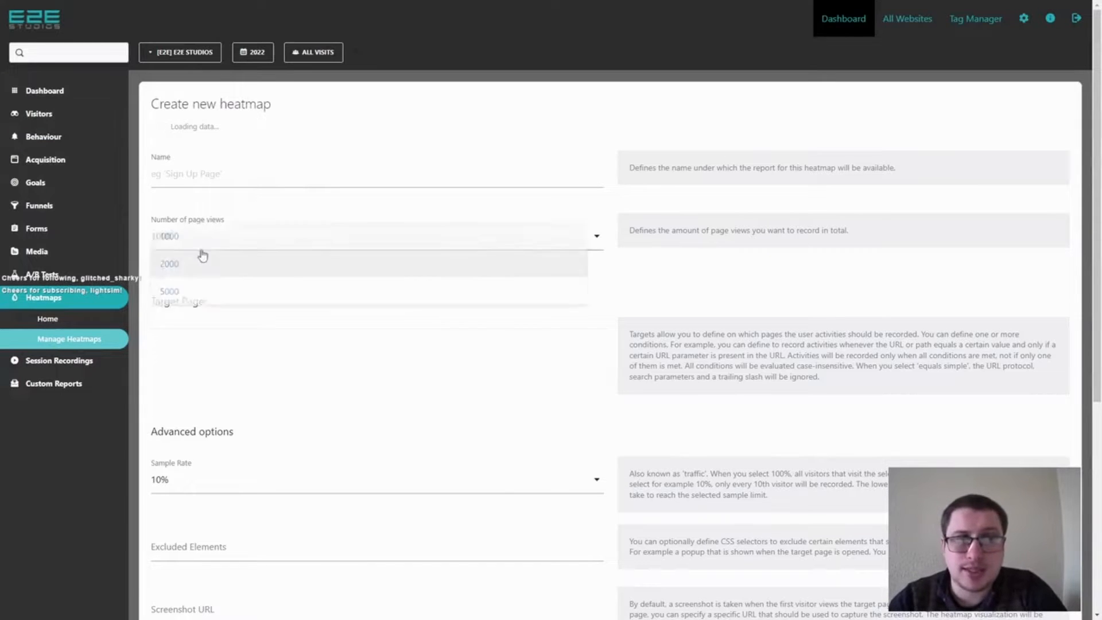
{"action": "left_click", "coordinate": [765, 268]}
{"action": "scroll", "coordinate": [866, 293], "scroll_direction": "down", "scroll_amount": 2}
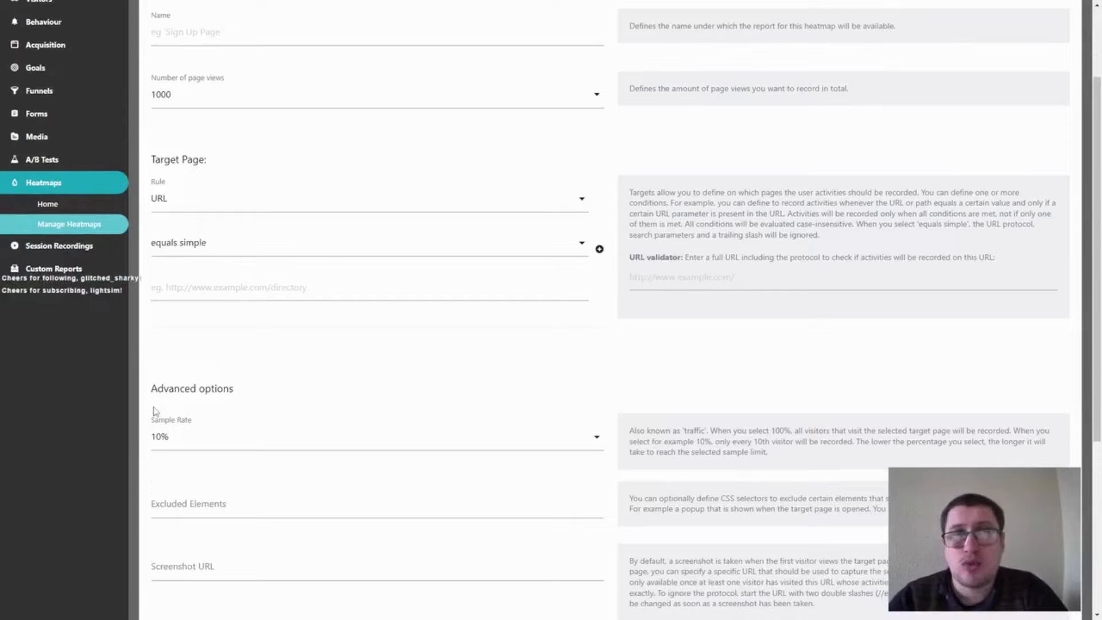
Review the new heatmap's advanced options, including sample rate, excluded elements, screenshot URL, and the mobile and tablet breakpoints.
{"action": "scroll", "coordinate": [145, 389], "scroll_direction": "down", "scroll_amount": 3}
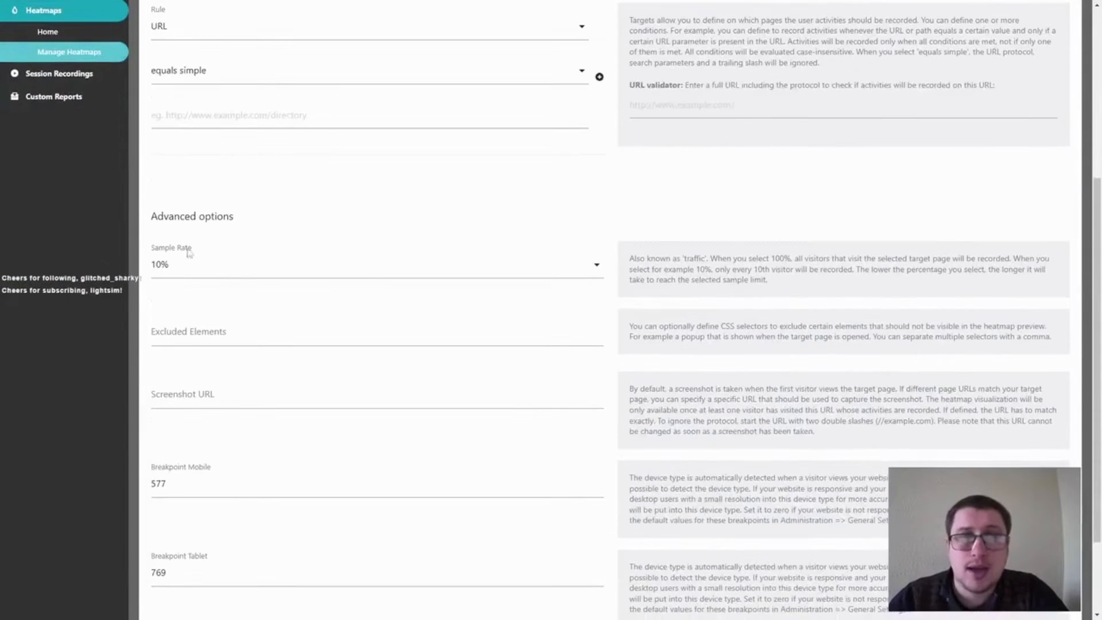
{"action": "scroll", "coordinate": [338, 267], "scroll_direction": "down", "scroll_amount": 2}
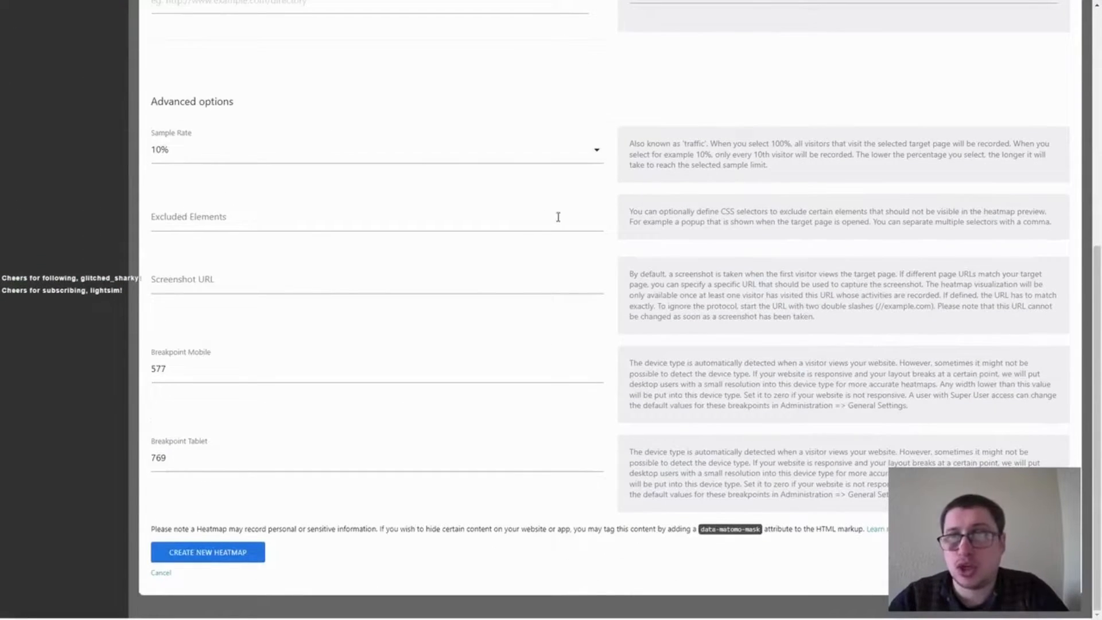
{"action": "left_click_drag", "start_coordinate": [621, 216], "coordinate": [1055, 225]}
{"action": "left_click", "coordinate": [1055, 225]}
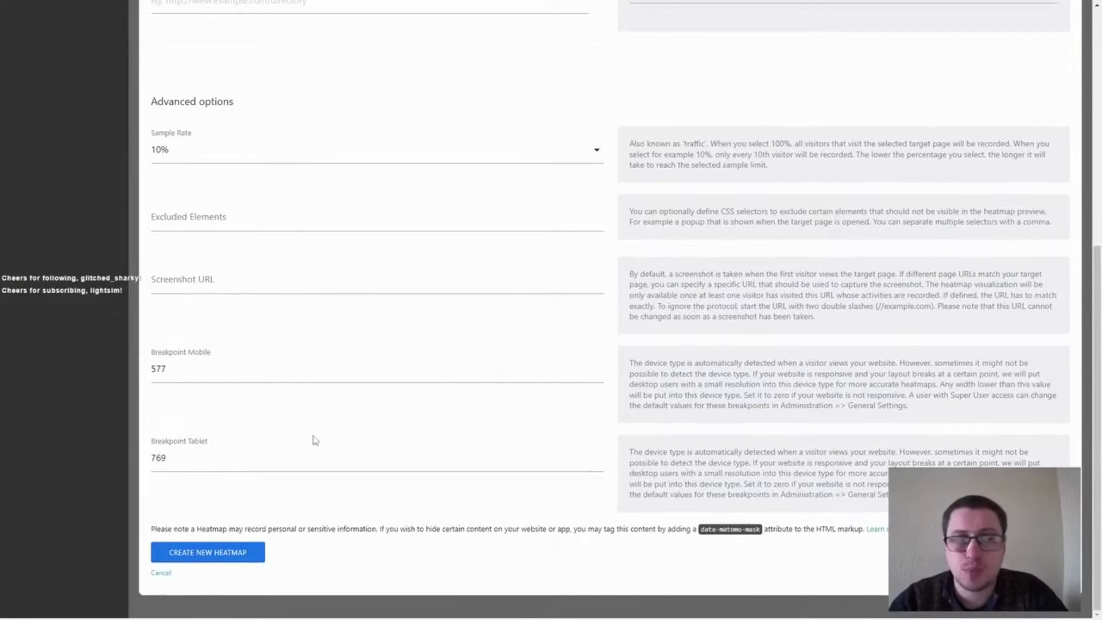
{"action": "scroll", "coordinate": [320, 343], "scroll_direction": "up", "scroll_amount": 7}
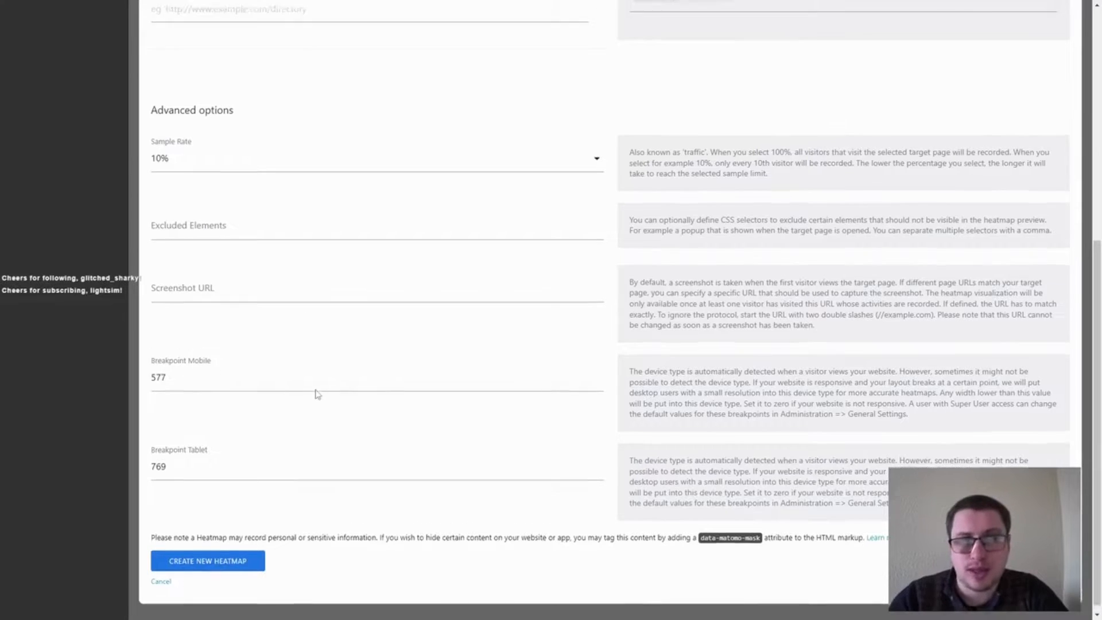
Open the Home heatmap and examine where visitors click, from the navigation through the featured projects to the footer.
{"action": "left_click", "coordinate": [50, 325]}
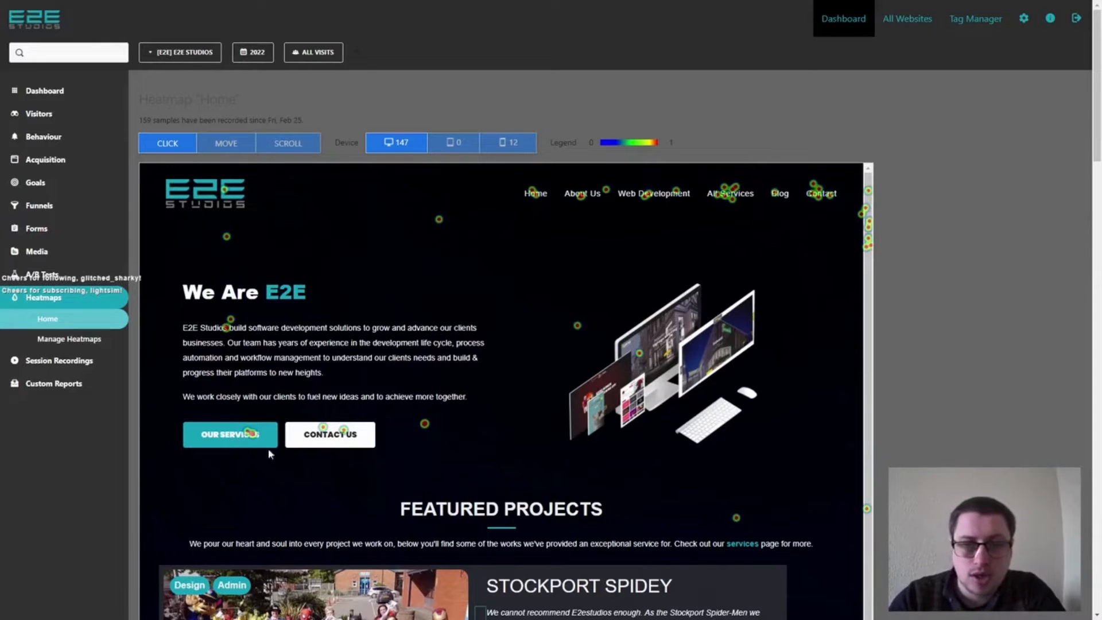
{"action": "scroll", "coordinate": [481, 377], "scroll_direction": "down", "scroll_amount": 5}
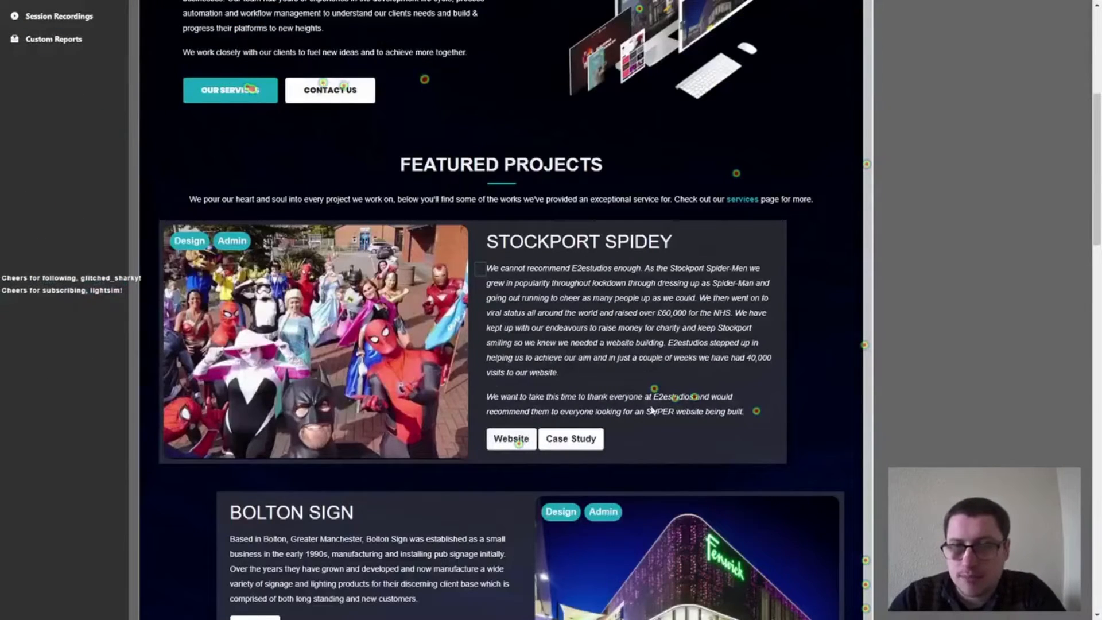
{"action": "scroll", "coordinate": [238, 360], "scroll_direction": "down", "scroll_amount": 8}
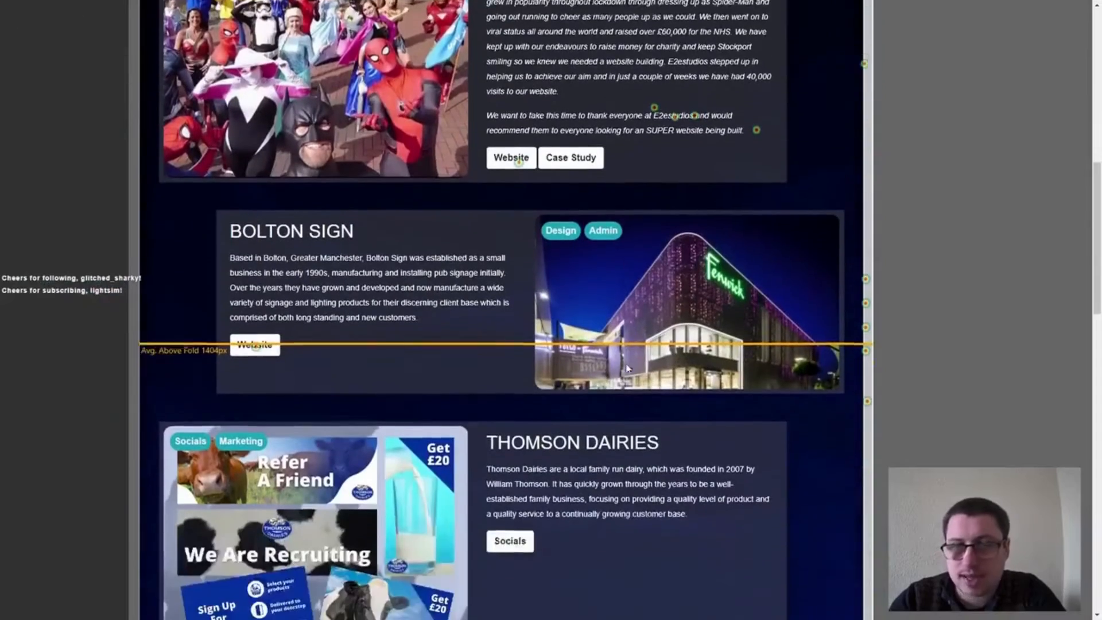
{"action": "scroll", "coordinate": [279, 248], "scroll_direction": "down", "scroll_amount": 5}
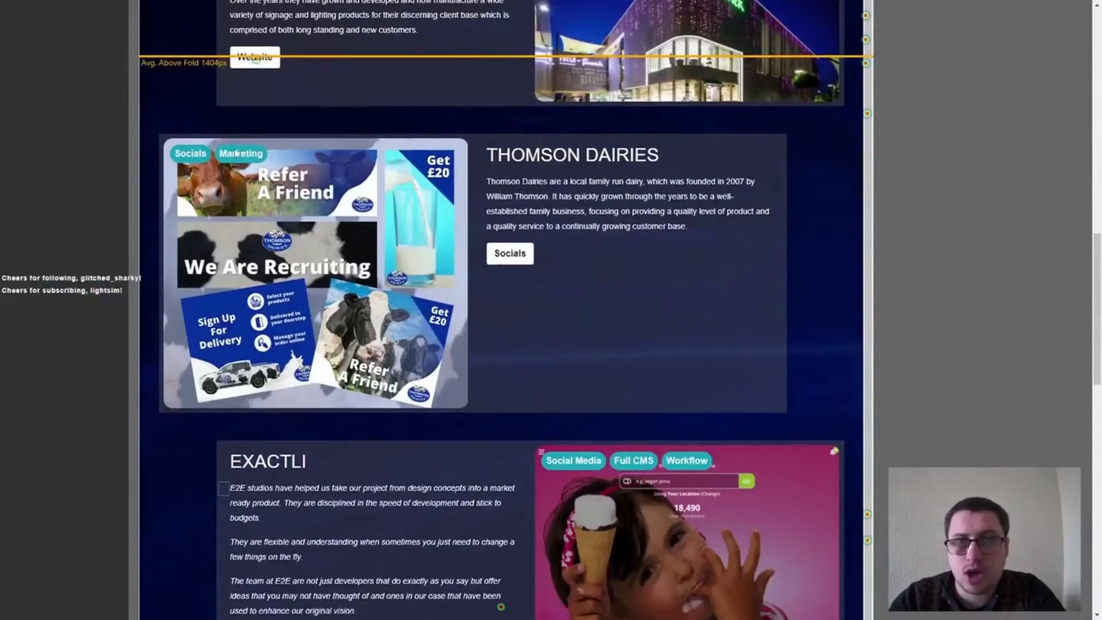
{"action": "scroll", "coordinate": [280, 248], "scroll_direction": "down", "scroll_amount": 9}
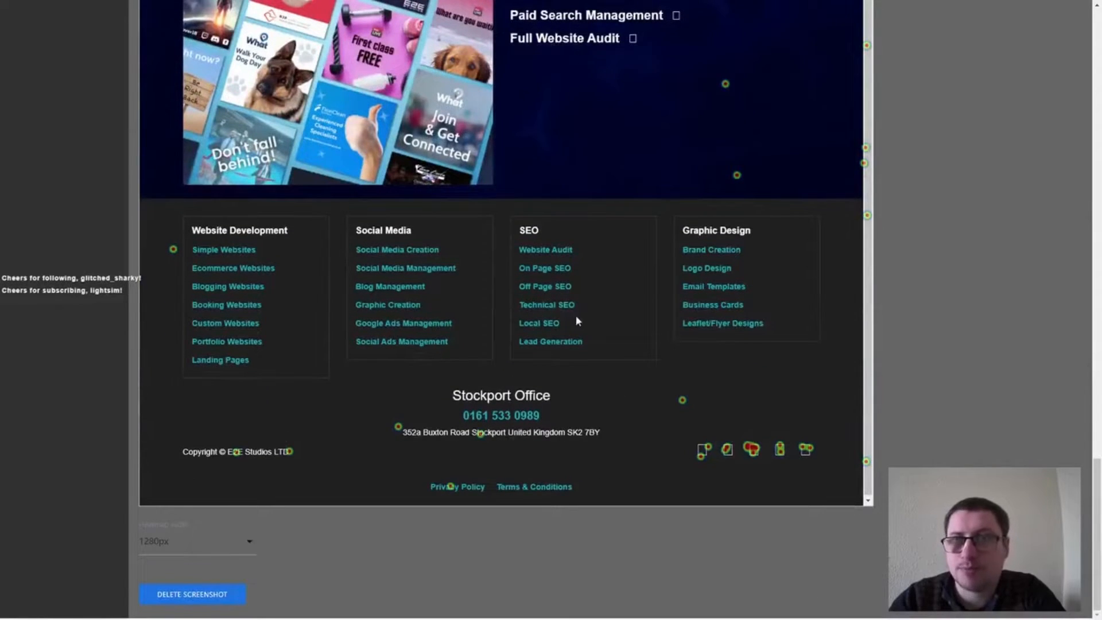
{"action": "scroll", "coordinate": [576, 319], "scroll_direction": "up", "scroll_amount": 20}
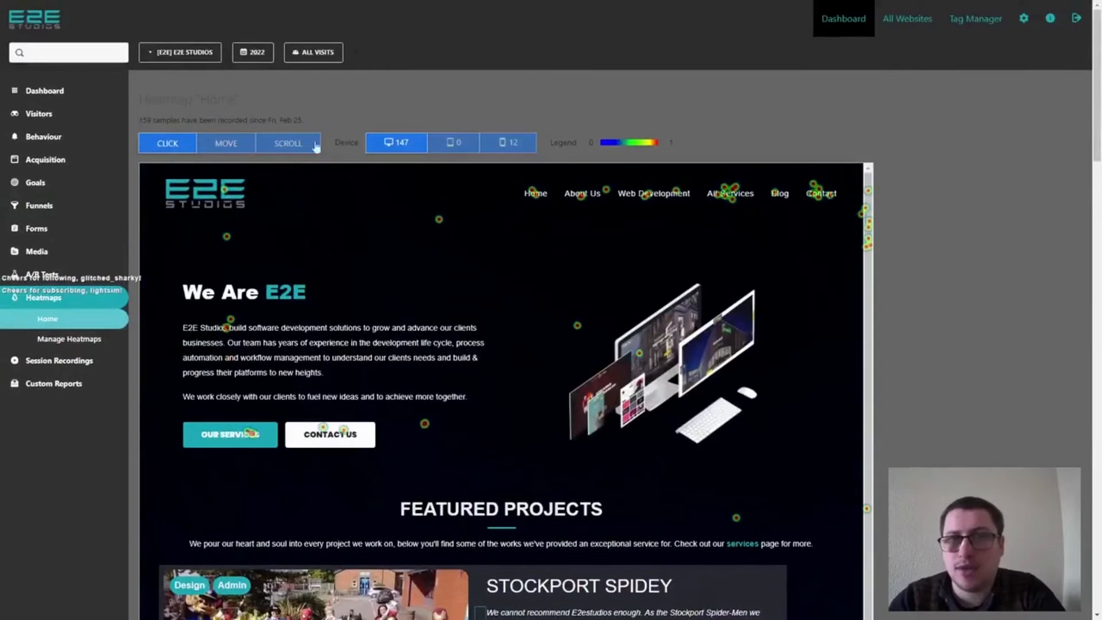
Switch the Home heatmap to mouse movement and examine the activity over the whole page down to the footer.
{"action": "left_click", "coordinate": [237, 141]}
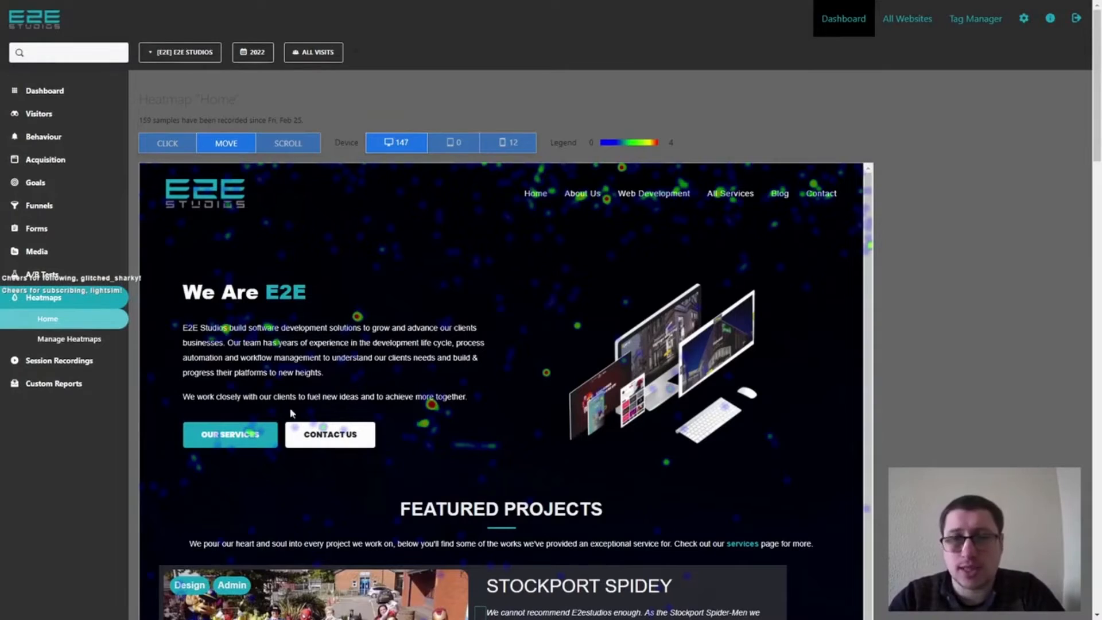
{"action": "scroll", "coordinate": [485, 238], "scroll_direction": "down", "scroll_amount": 7}
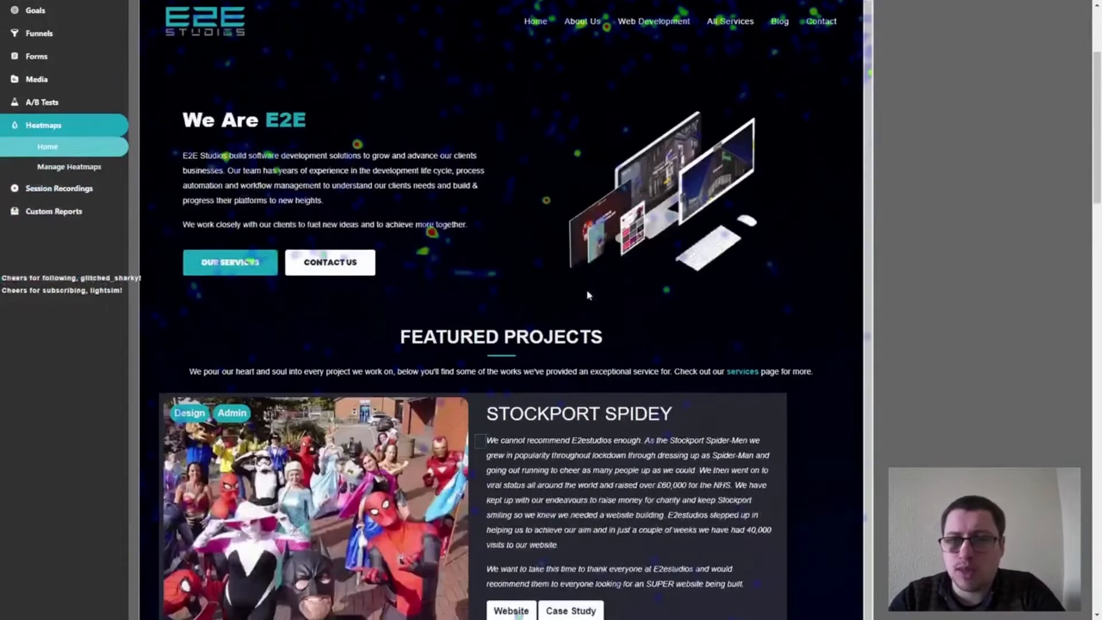
{"action": "scroll", "coordinate": [425, 389], "scroll_direction": "down", "scroll_amount": 8}
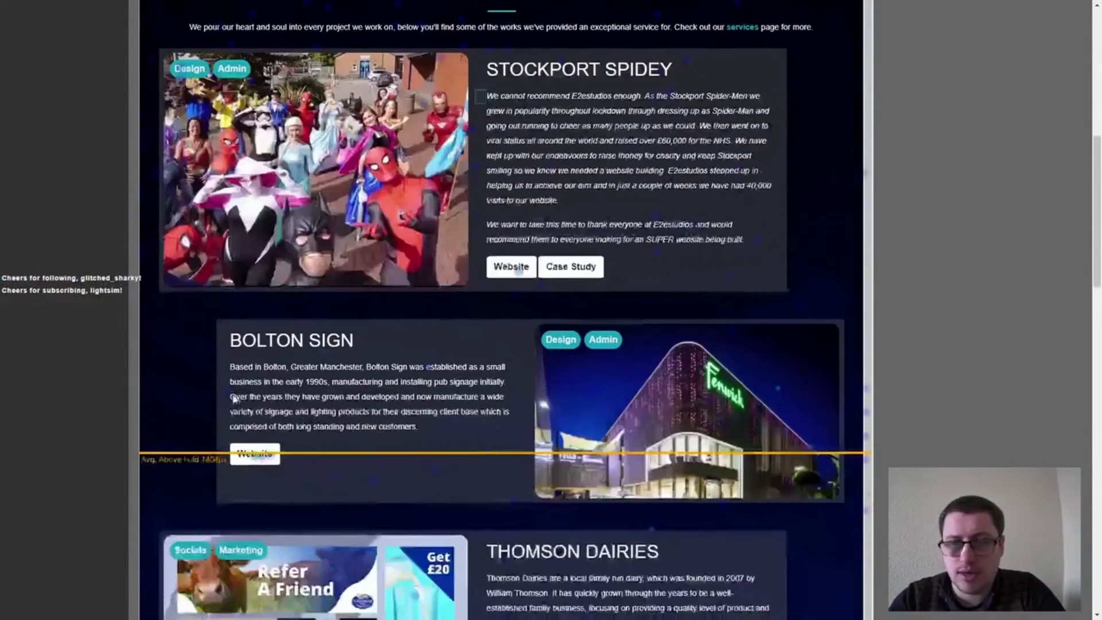
{"action": "scroll", "coordinate": [294, 389], "scroll_direction": "down", "scroll_amount": 5}
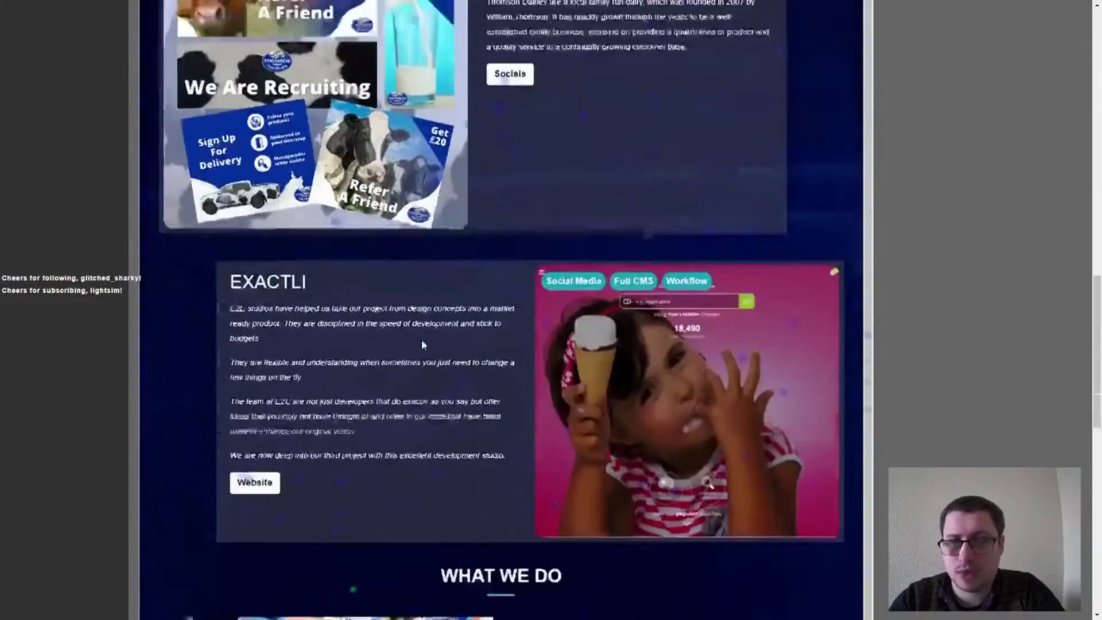
{"action": "scroll", "coordinate": [391, 440], "scroll_direction": "down", "scroll_amount": 8}
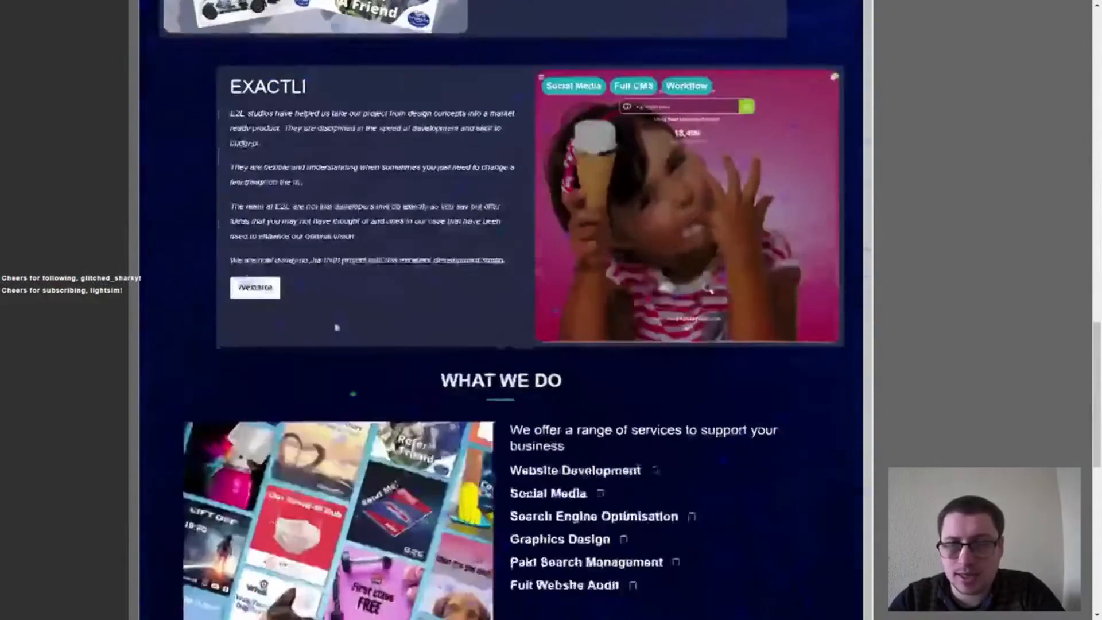
{"action": "scroll", "coordinate": [488, 312], "scroll_direction": "down", "scroll_amount": 4}
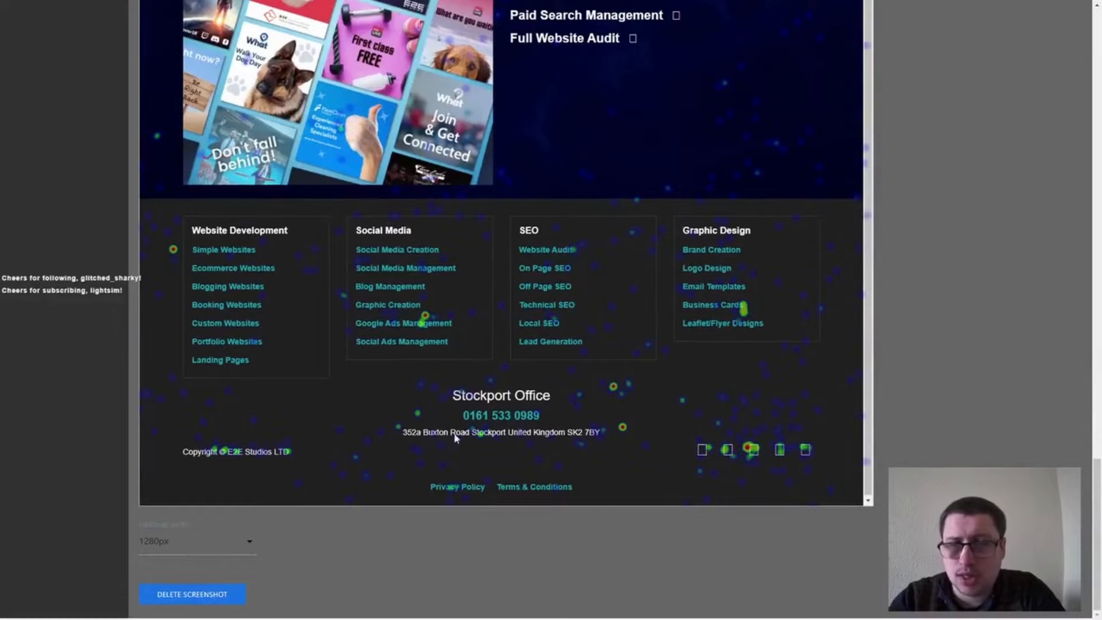
{"action": "scroll", "coordinate": [428, 343], "scroll_direction": "up", "scroll_amount": 15}
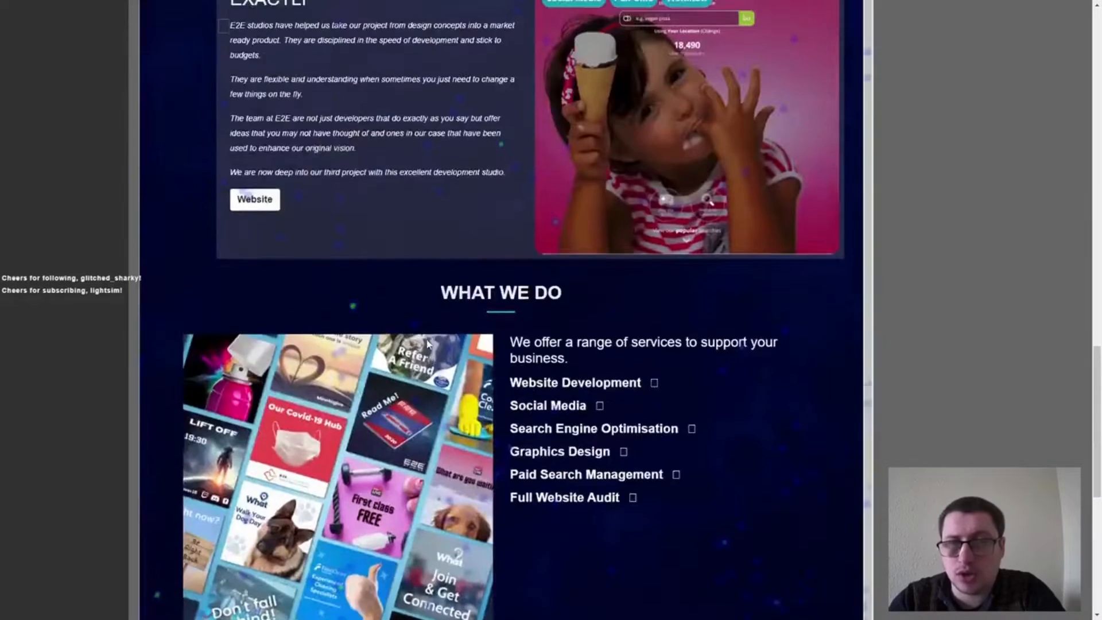
{"action": "scroll", "coordinate": [427, 344], "scroll_direction": "up", "scroll_amount": 12}
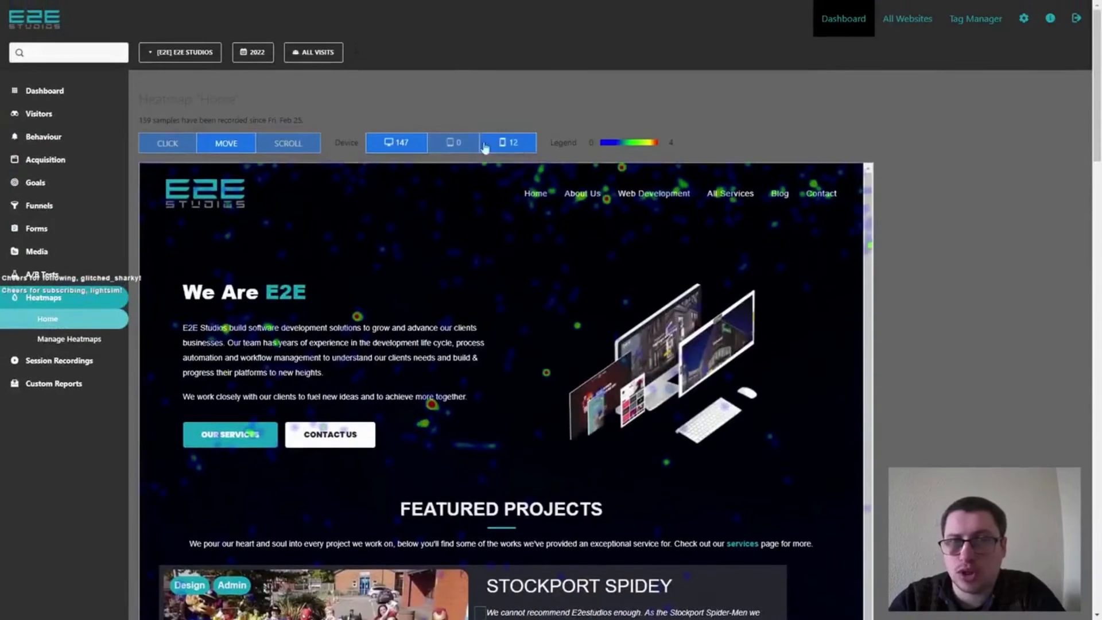
Switch the Home heatmap to scroll depth and check the share of visitors reaching each section down to the footer.
{"action": "left_click", "coordinate": [288, 145]}
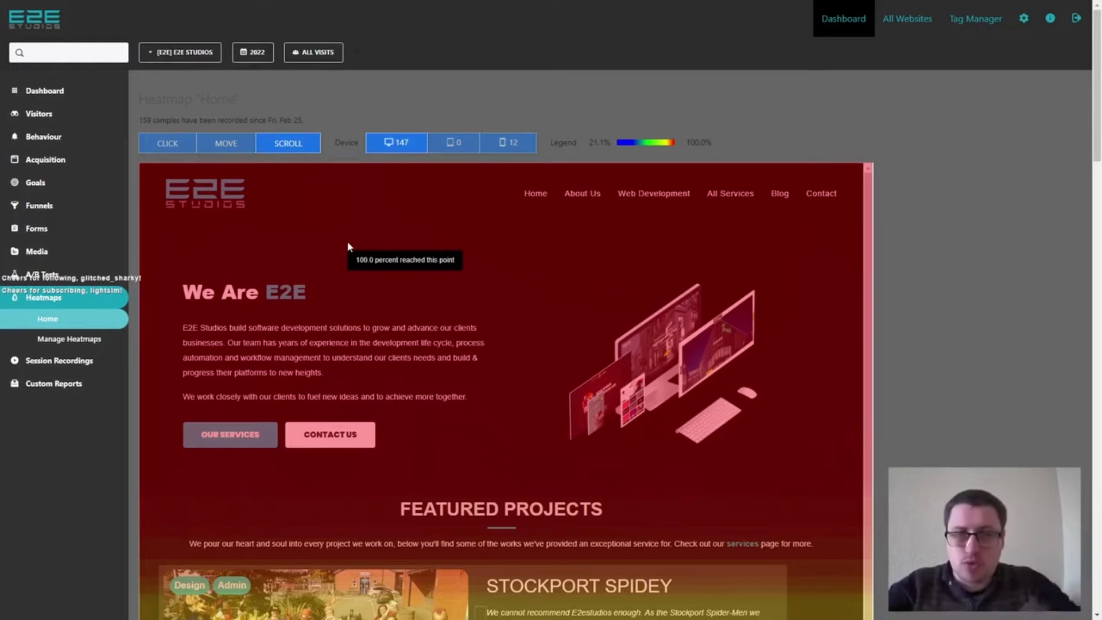
{"action": "scroll", "coordinate": [268, 188], "scroll_direction": "down", "scroll_amount": 3}
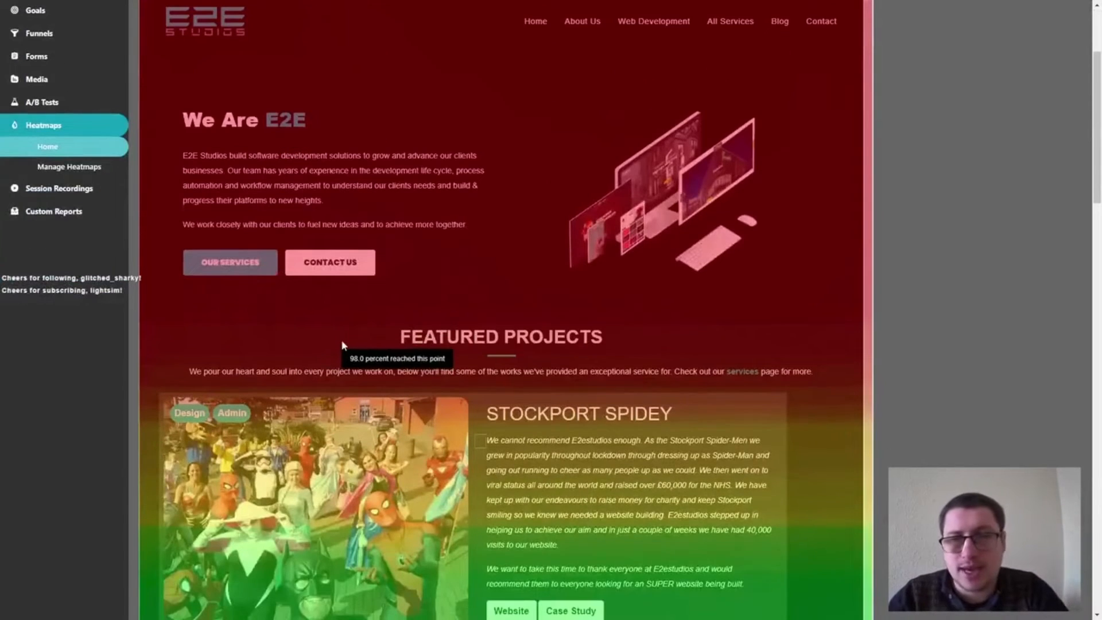
{"action": "scroll", "coordinate": [436, 348], "scroll_direction": "down", "scroll_amount": 2}
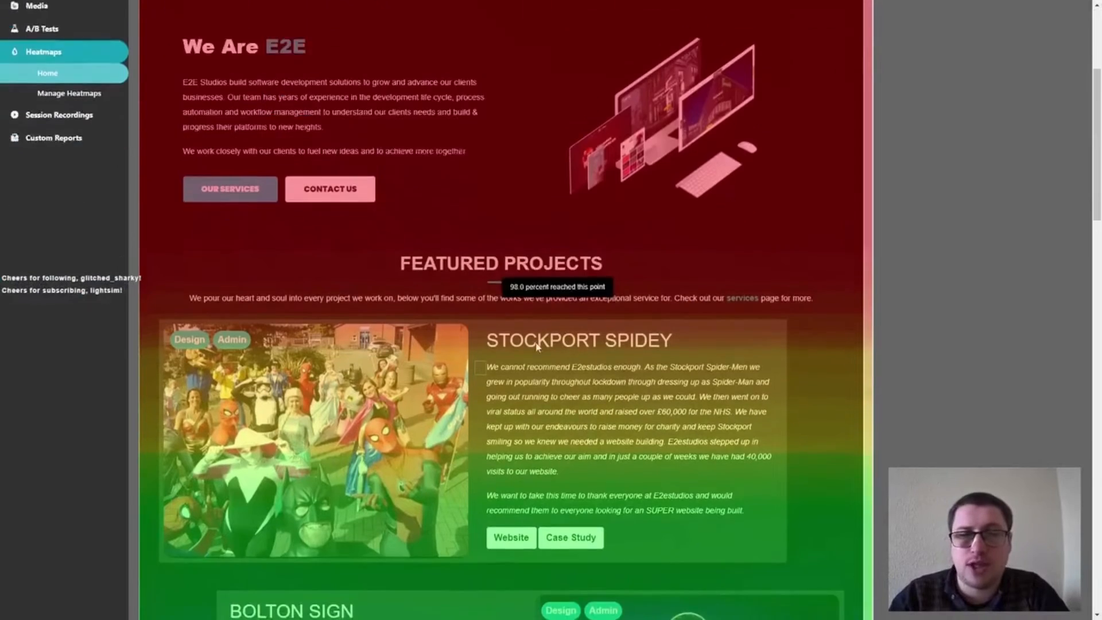
{"action": "scroll", "coordinate": [453, 461], "scroll_direction": "down", "scroll_amount": 1}
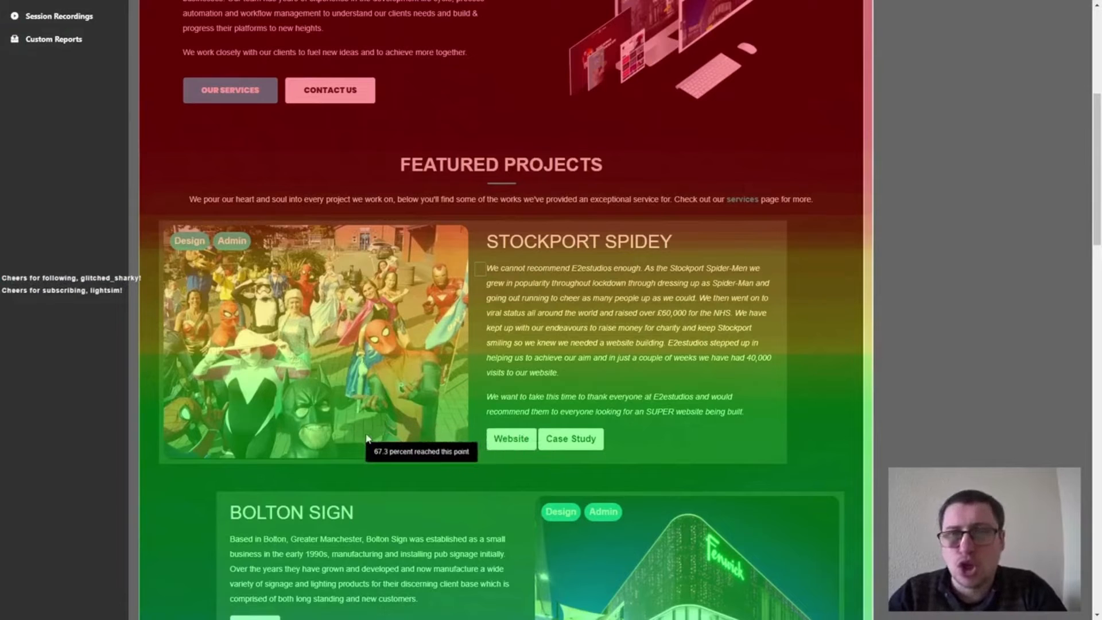
{"action": "scroll", "coordinate": [381, 432], "scroll_direction": "down", "scroll_amount": 5}
{"action": "scroll", "coordinate": [374, 402], "scroll_direction": "down", "scroll_amount": 5}
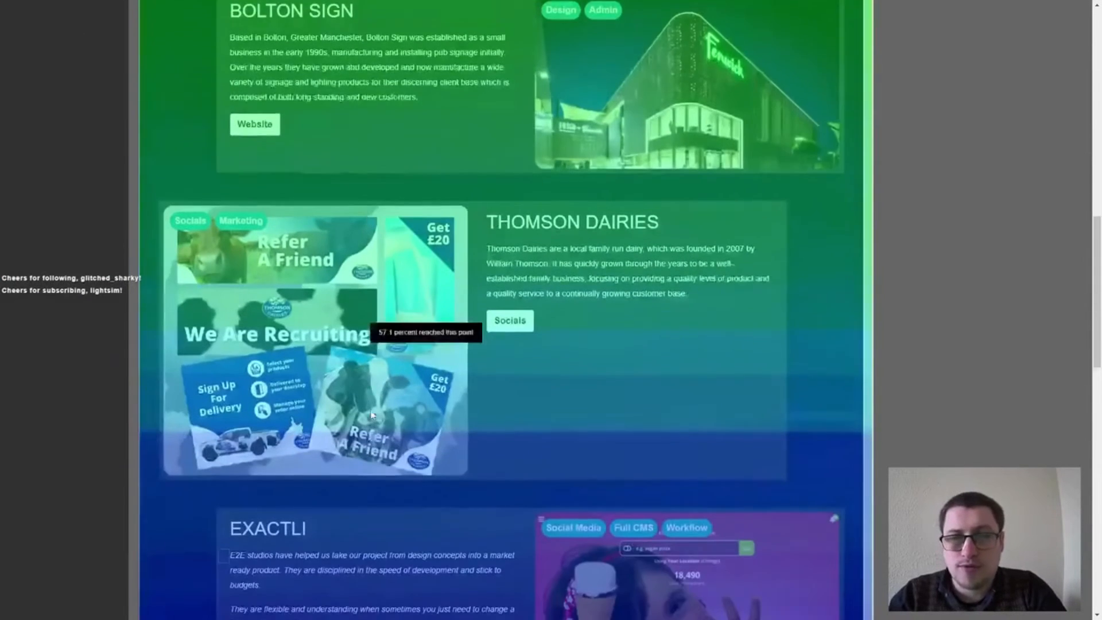
{"action": "scroll", "coordinate": [355, 276], "scroll_direction": "down", "scroll_amount": 3}
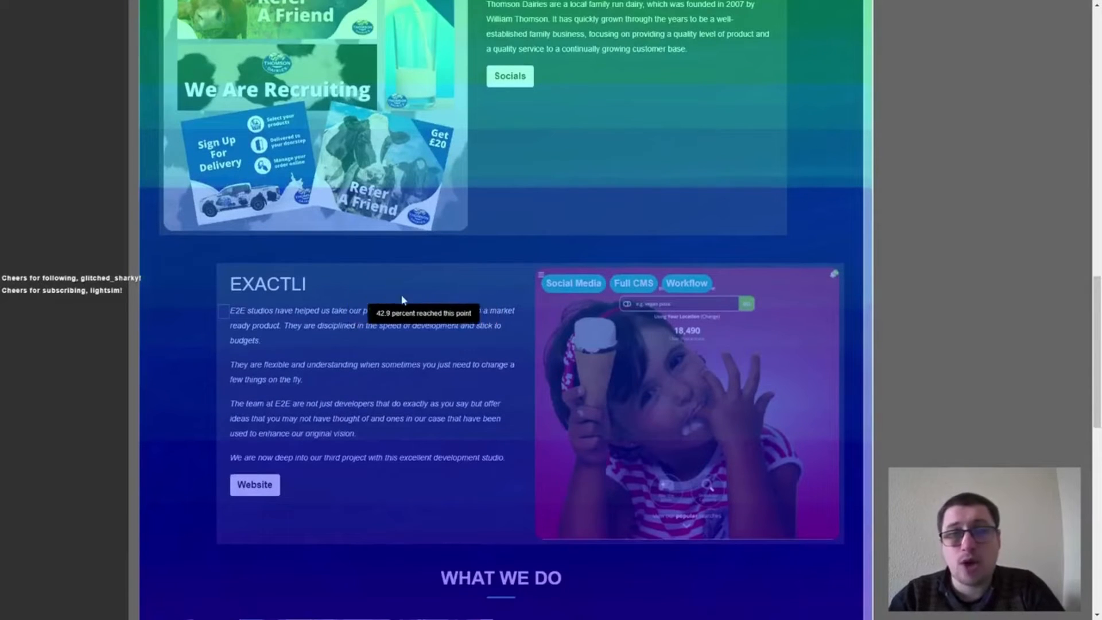
{"action": "scroll", "coordinate": [317, 298], "scroll_direction": "down", "scroll_amount": 6}
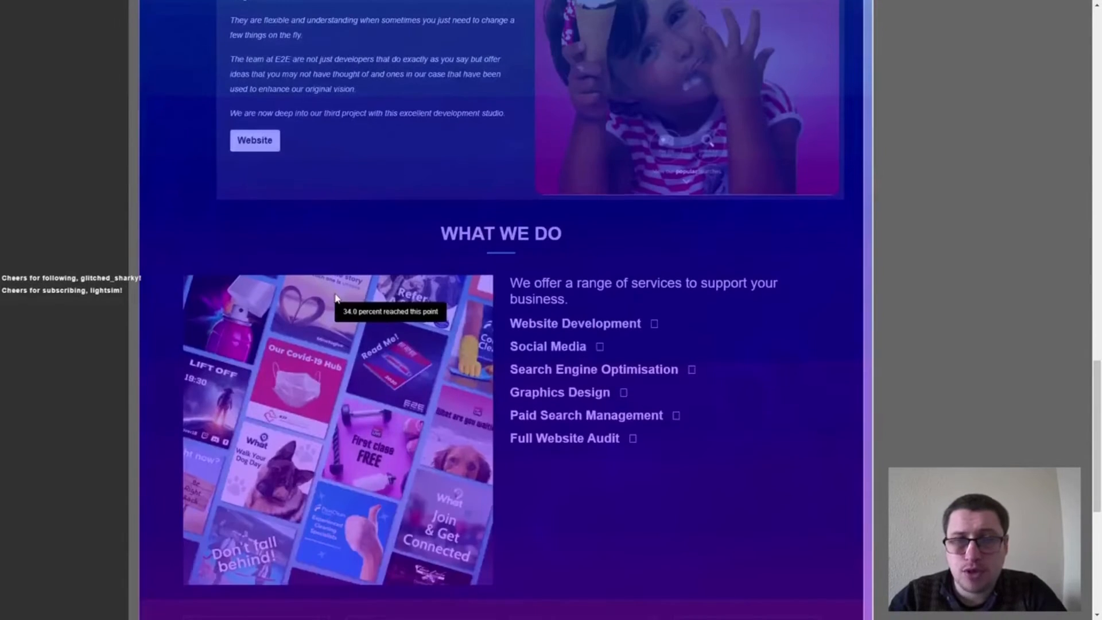
{"action": "scroll", "coordinate": [320, 304], "scroll_direction": "down", "scroll_amount": 6}
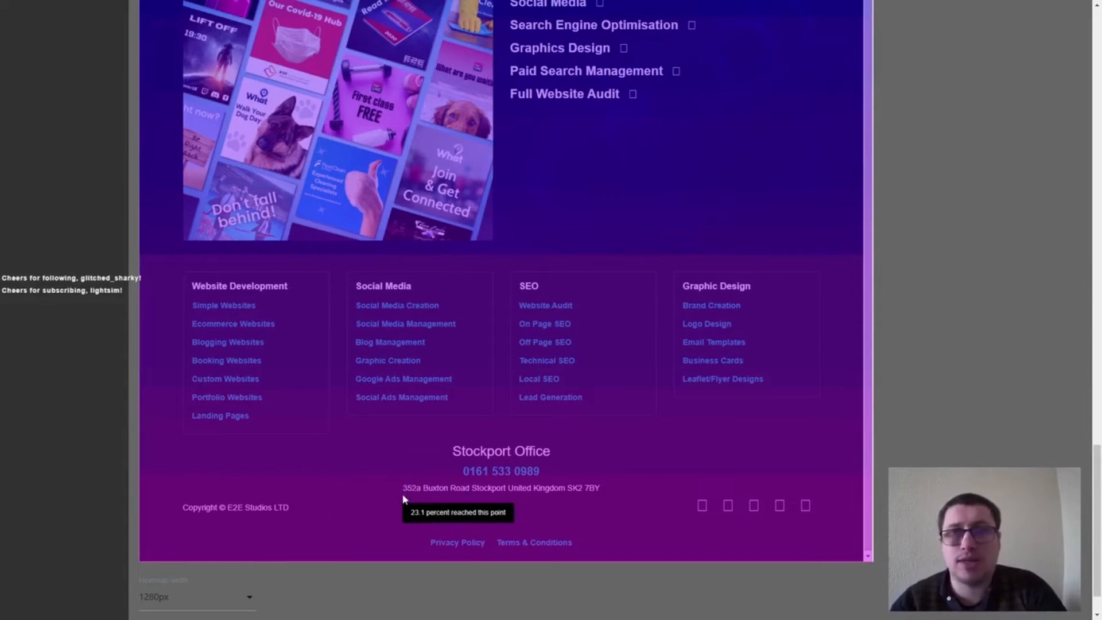
Compare the scroll reach of the footer with the project sections and the page header.
{"action": "scroll", "coordinate": [402, 491], "scroll_direction": "up", "scroll_amount": 18}
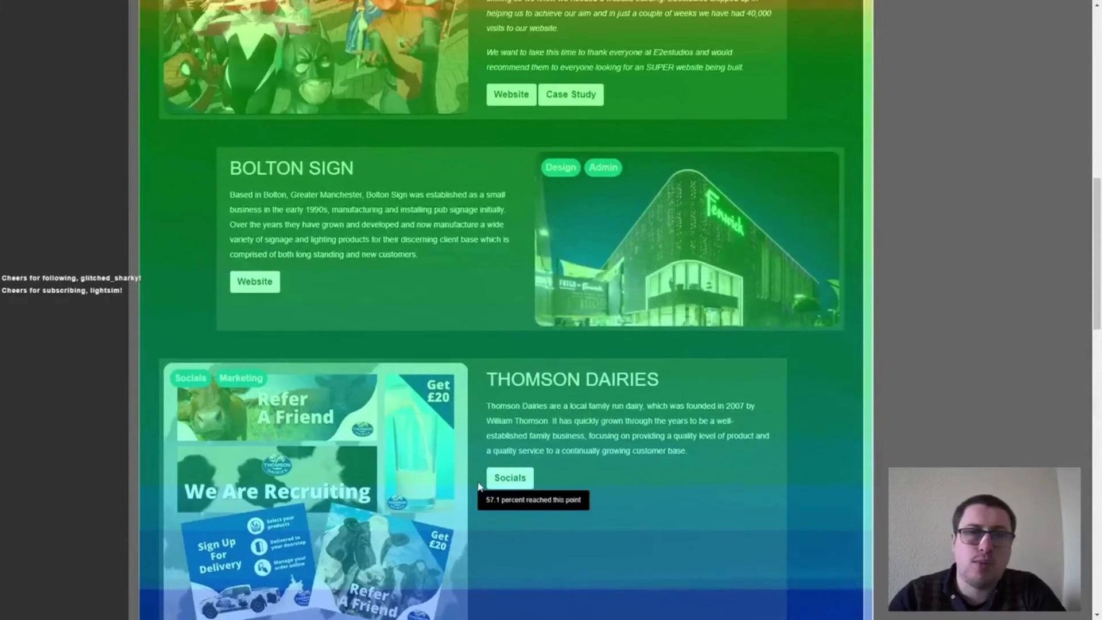
{"action": "scroll", "coordinate": [483, 486], "scroll_direction": "down", "scroll_amount": 5}
{"action": "scroll", "coordinate": [494, 480], "scroll_direction": "down", "scroll_amount": 12}
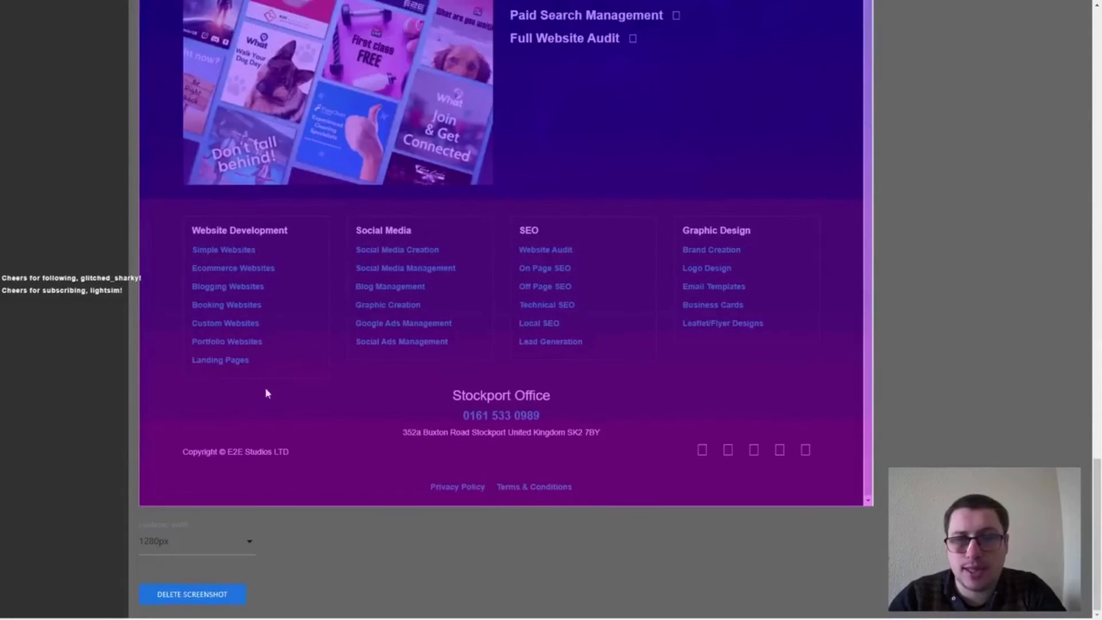
{"action": "scroll", "coordinate": [211, 246], "scroll_direction": "up", "scroll_amount": 15}
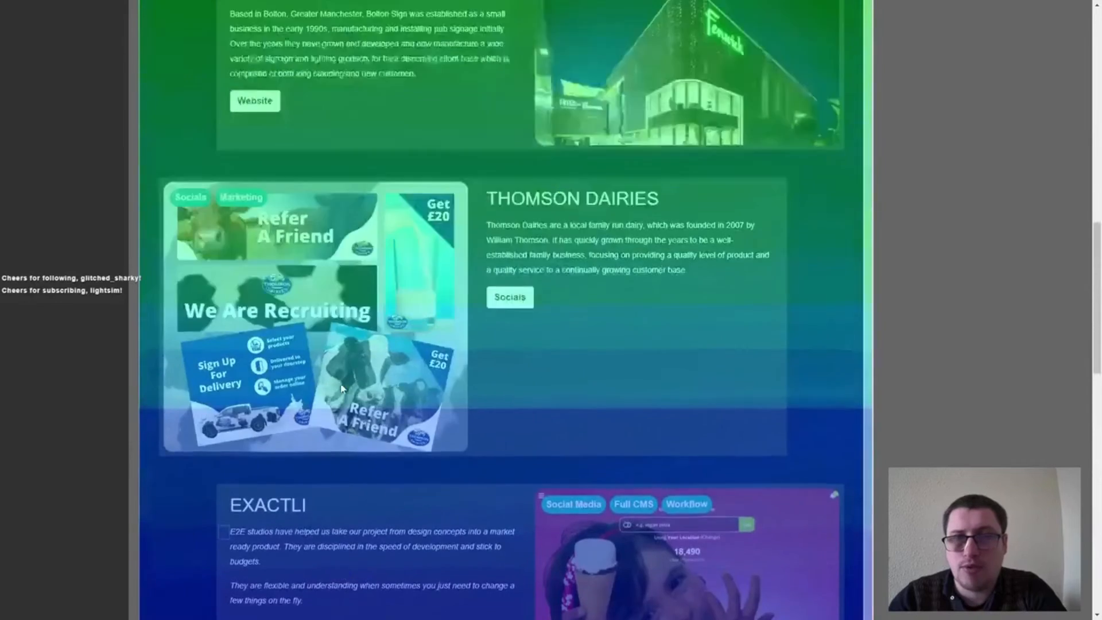
{"action": "scroll", "coordinate": [211, 245], "scroll_direction": "up", "scroll_amount": 9}
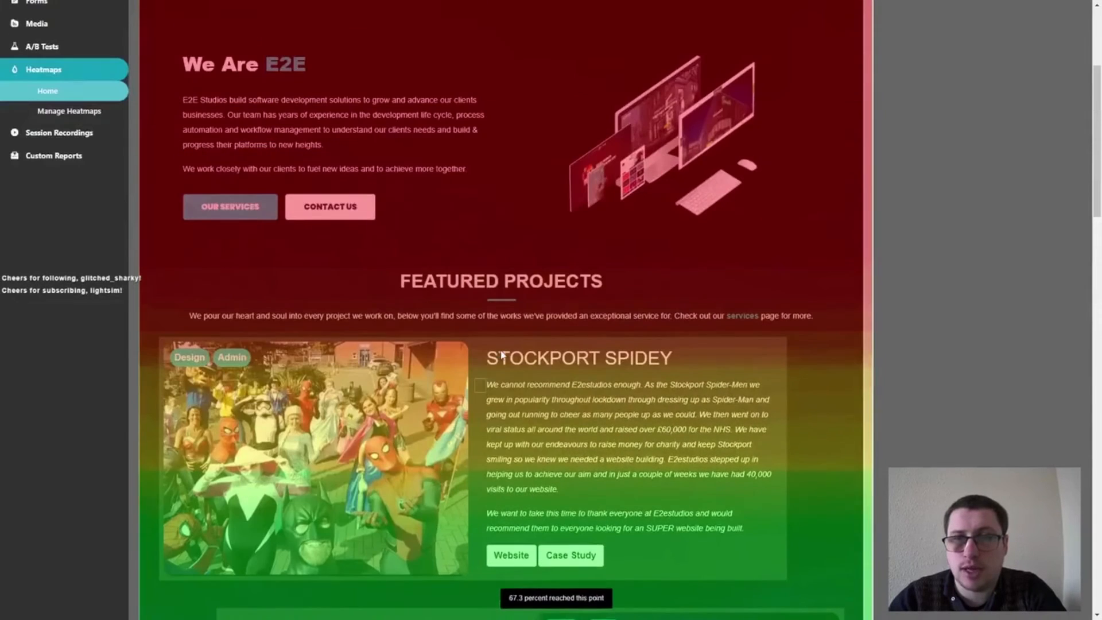
{"action": "scroll", "coordinate": [679, 202], "scroll_direction": "up", "scroll_amount": 4}
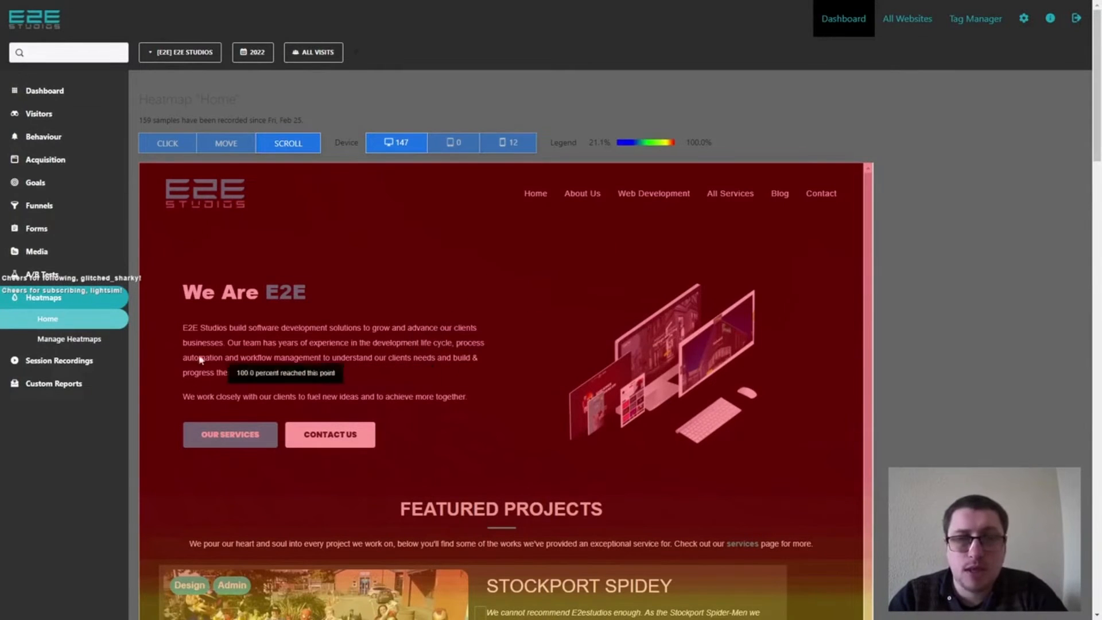
Go to session recording management and start creating a new session recording.
{"action": "left_click", "coordinate": [58, 360]}
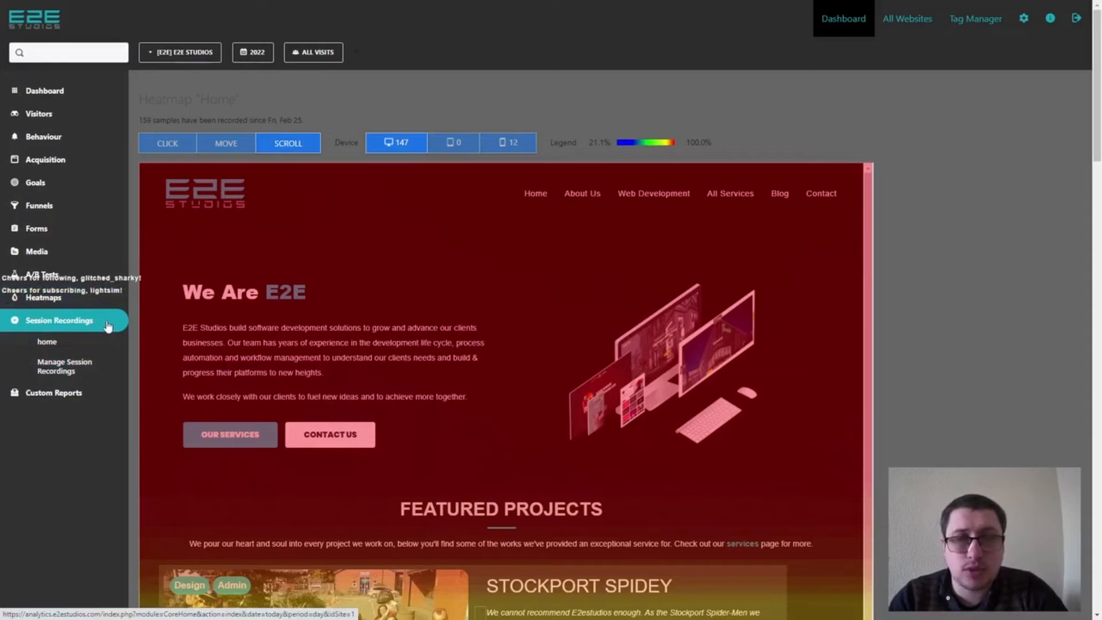
{"action": "left_click", "coordinate": [73, 381]}
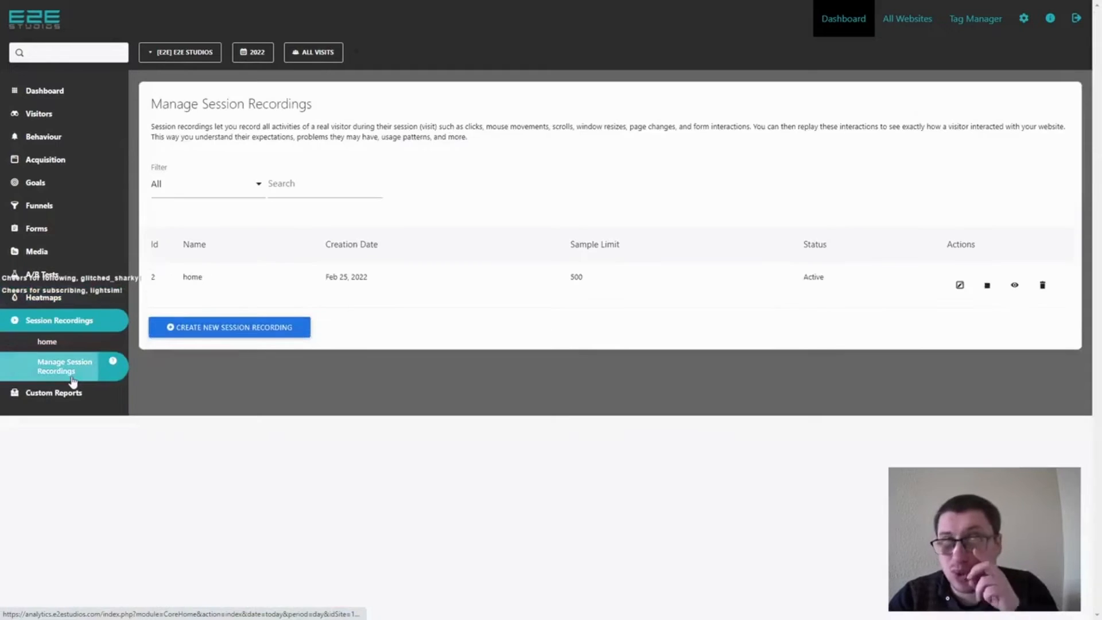
{"action": "left_click", "coordinate": [281, 328]}
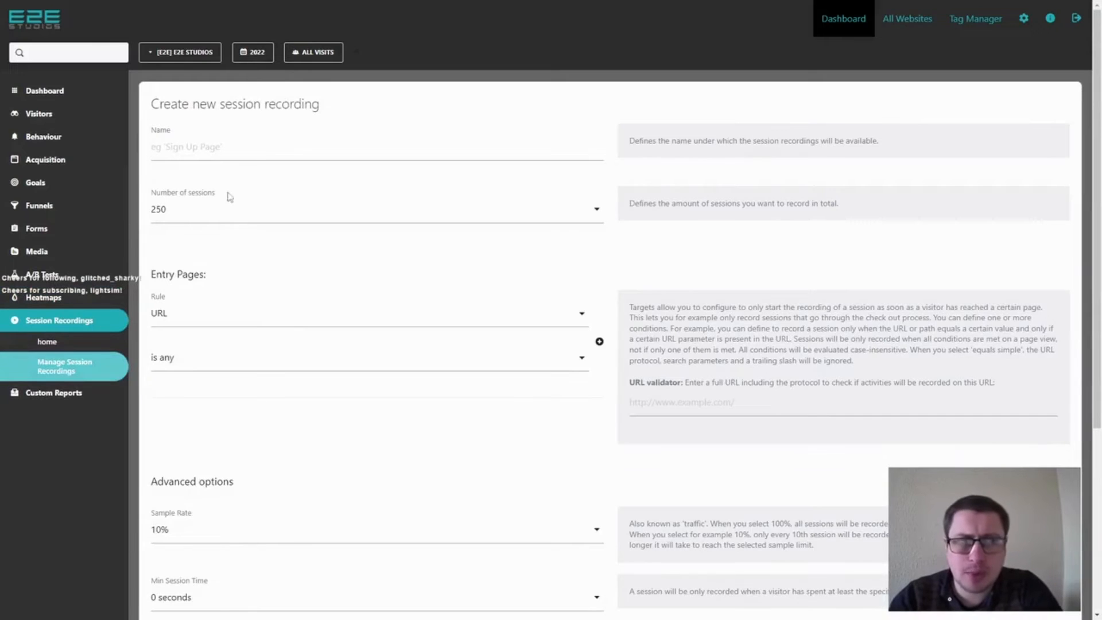
Examine the new session recording's choices for number of sessions, entry page rule and minimum session time.
{"action": "left_click", "coordinate": [221, 212]}
{"action": "scroll", "coordinate": [580, 272], "scroll_direction": "down", "scroll_amount": 3}
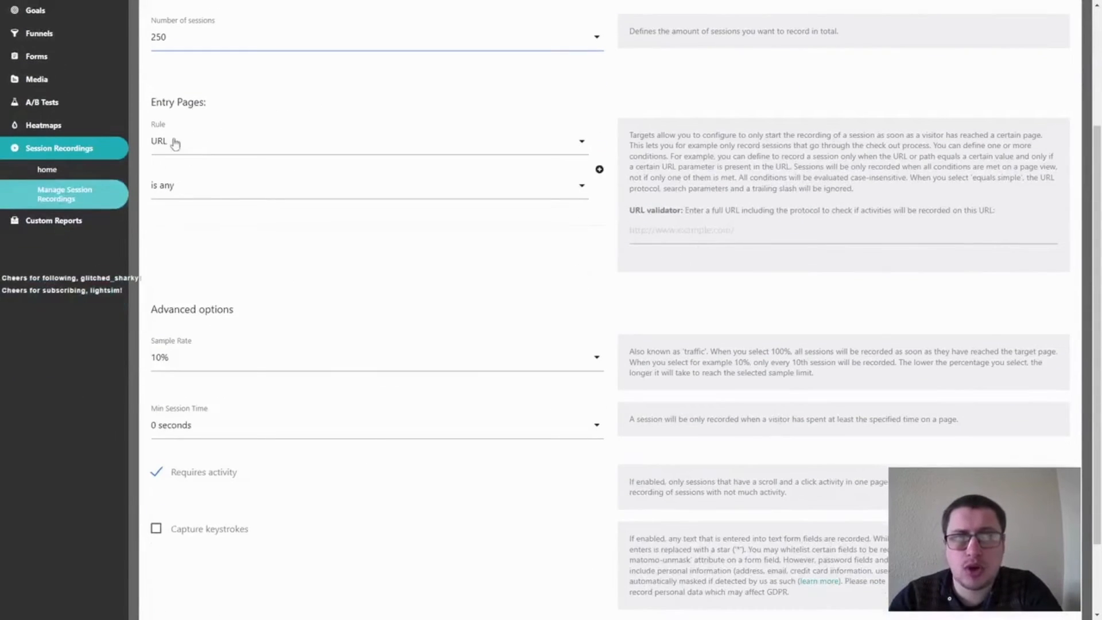
{"action": "left_click", "coordinate": [230, 141]}
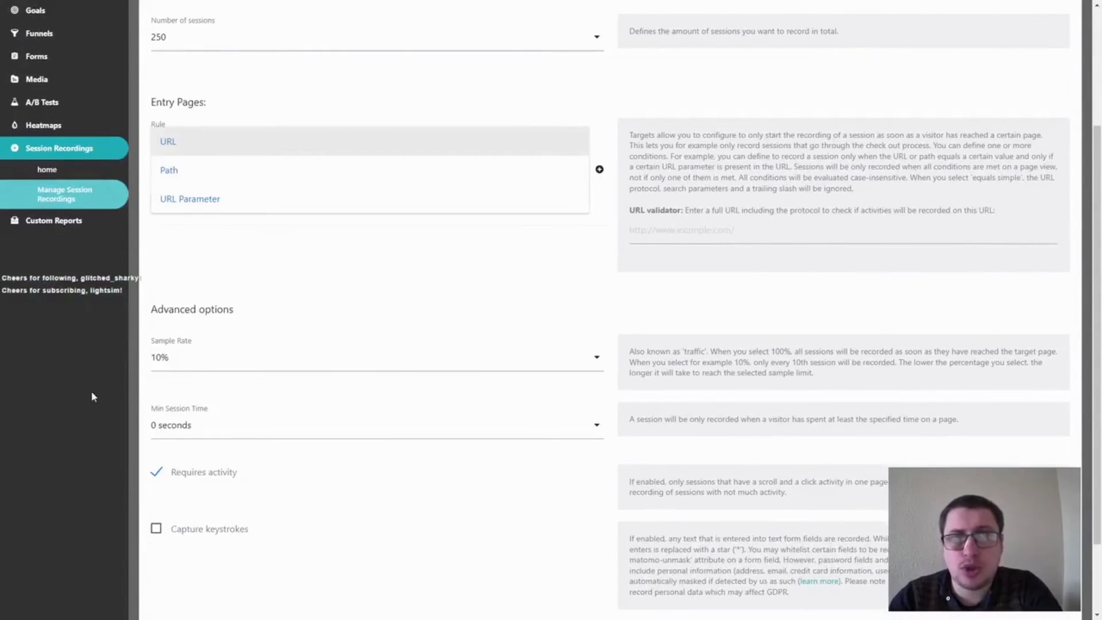
{"action": "left_click", "coordinate": [122, 374]}
{"action": "scroll", "coordinate": [121, 374], "scroll_direction": "down", "scroll_amount": 3}
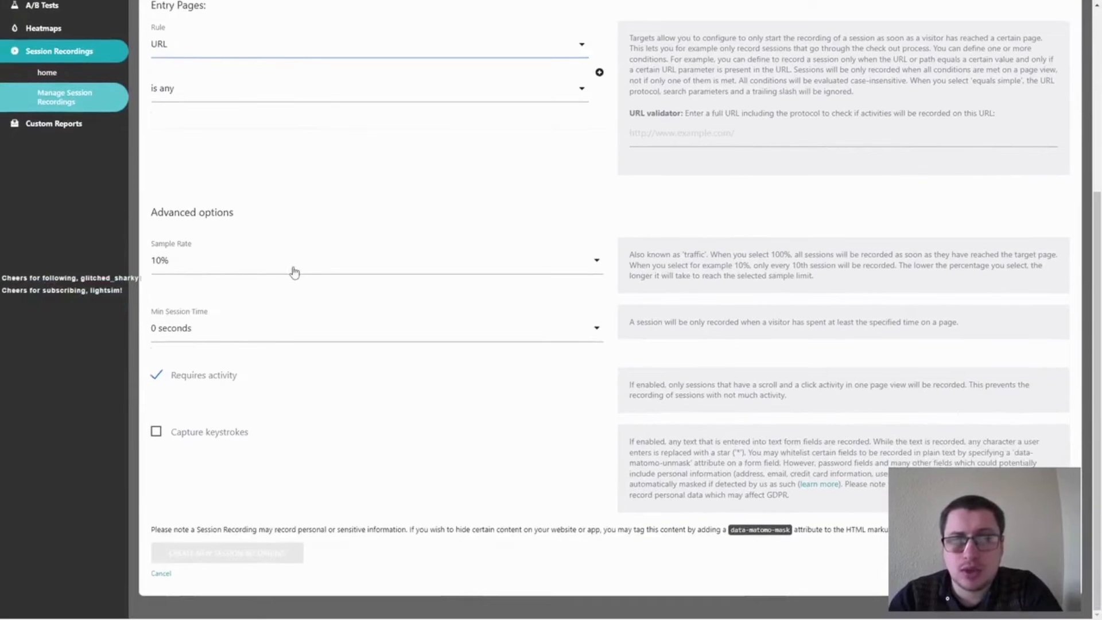
{"action": "left_click", "coordinate": [181, 326]}
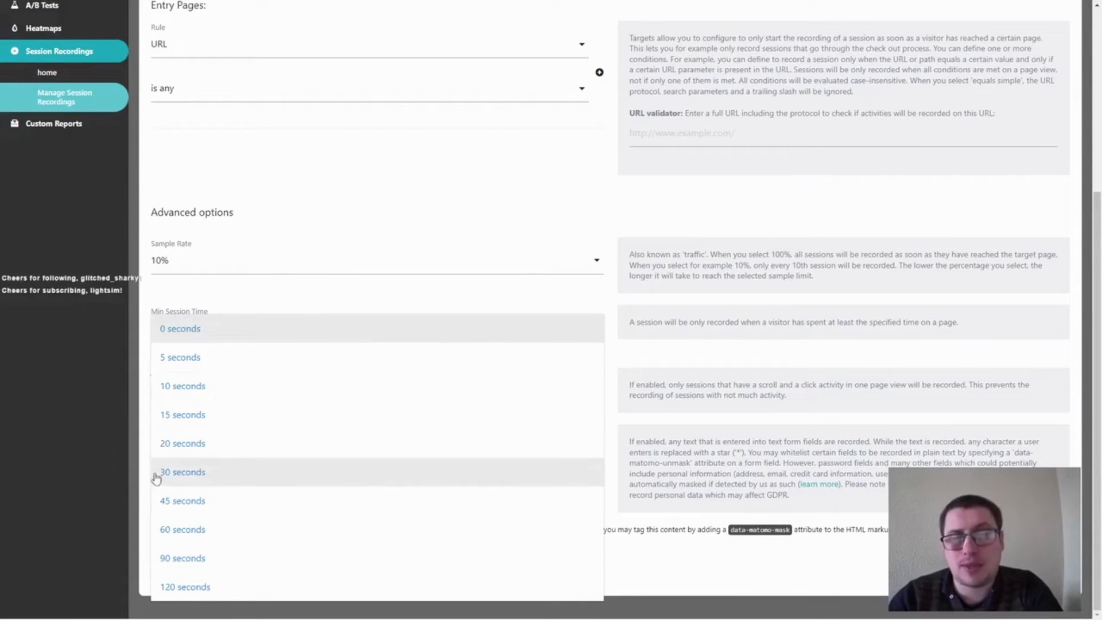
{"action": "left_click", "coordinate": [96, 335]}
View the "home" session recording and check which pages were visited in the Mar 9, 14:54:37 session.
{"action": "scroll", "coordinate": [104, 337], "scroll_direction": "up", "scroll_amount": 5}
{"action": "left_click", "coordinate": [70, 343]}
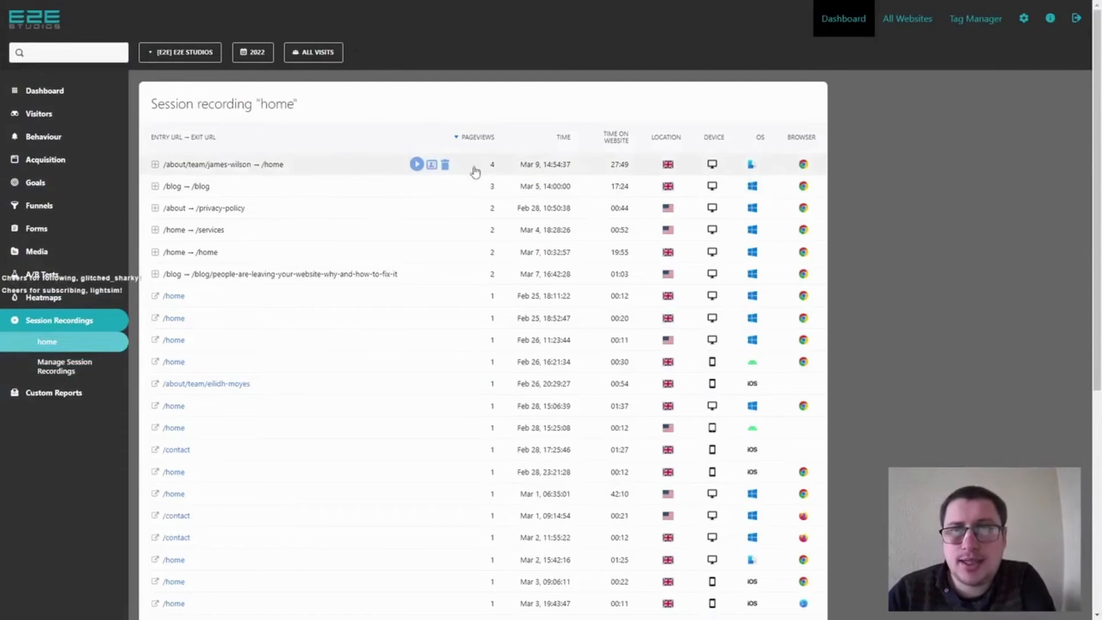
{"action": "left_click", "coordinate": [155, 164]}
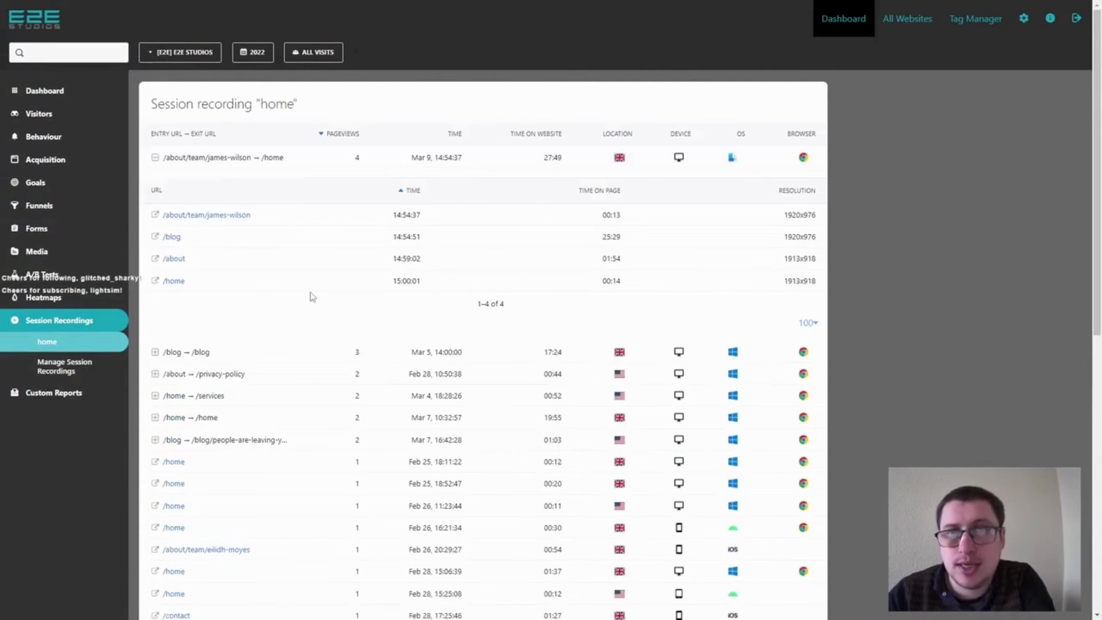
{"action": "mouse_move", "coordinate": [219, 219]}
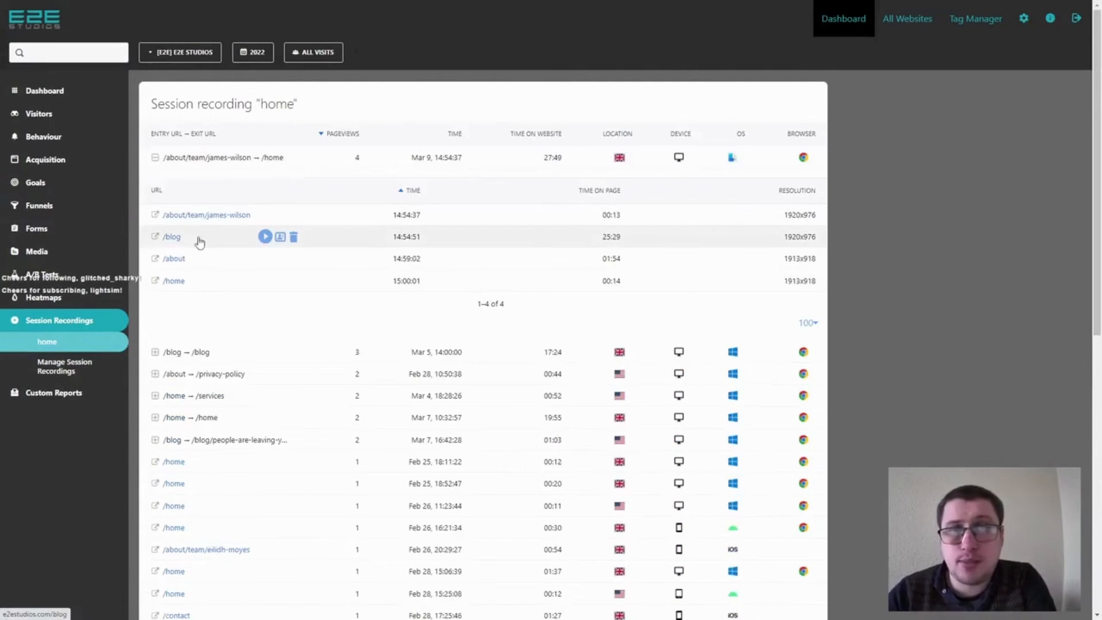
{"action": "left_click", "coordinate": [155, 160]}
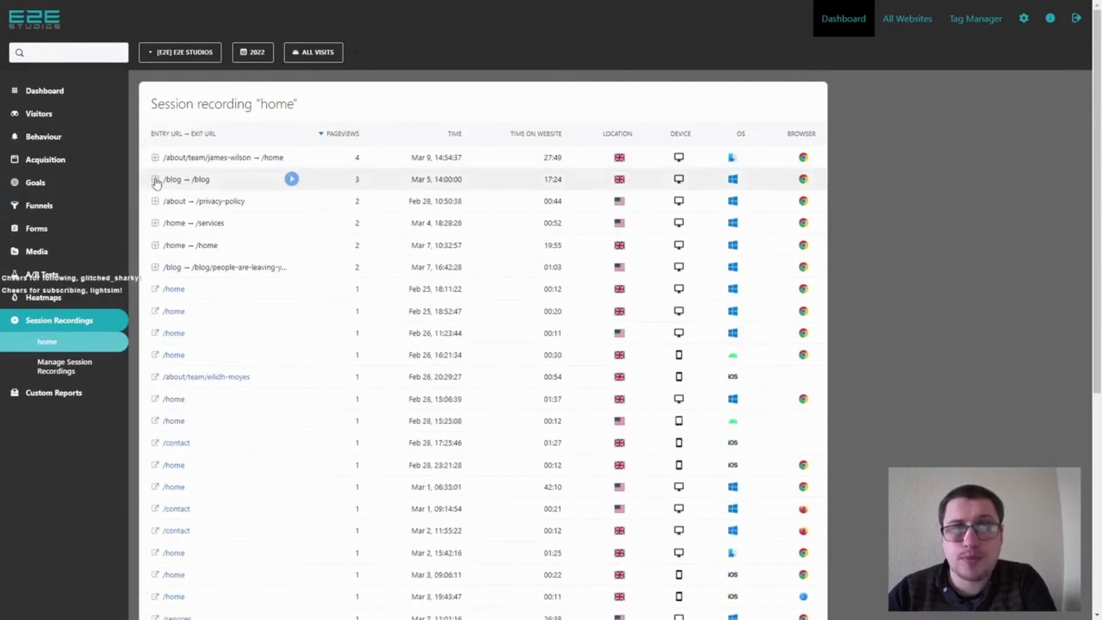
Check the pages visited in the /blog → /blog, /about → /privacy-policy and /home → /services sessions and look over the rest of the list.
{"action": "left_click", "coordinate": [154, 179]}
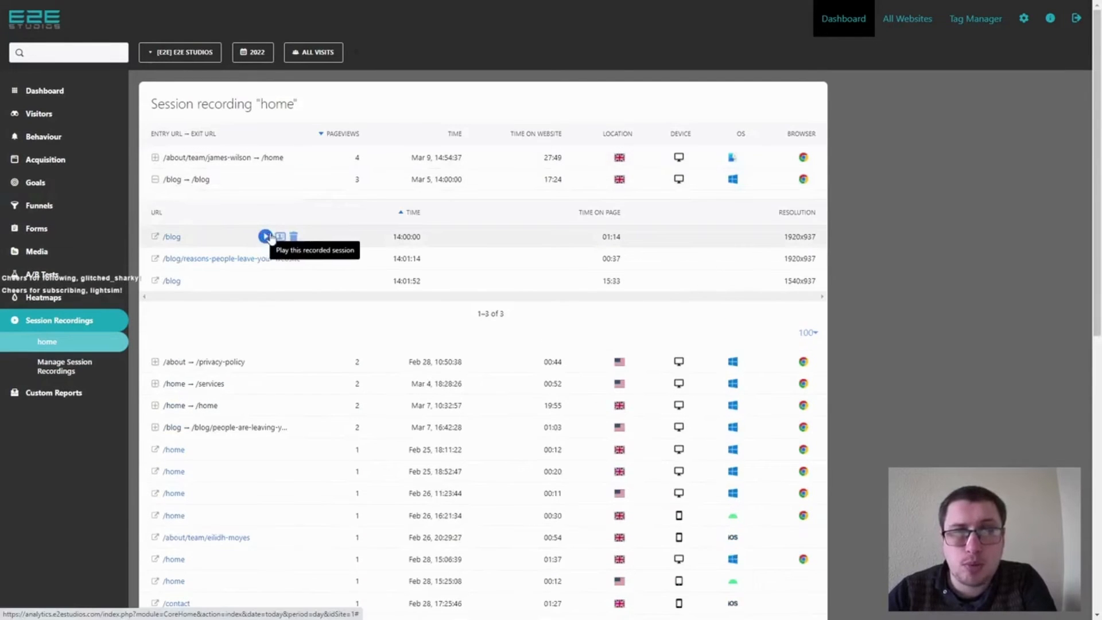
{"action": "left_click", "coordinate": [154, 180]}
{"action": "left_click", "coordinate": [155, 208]}
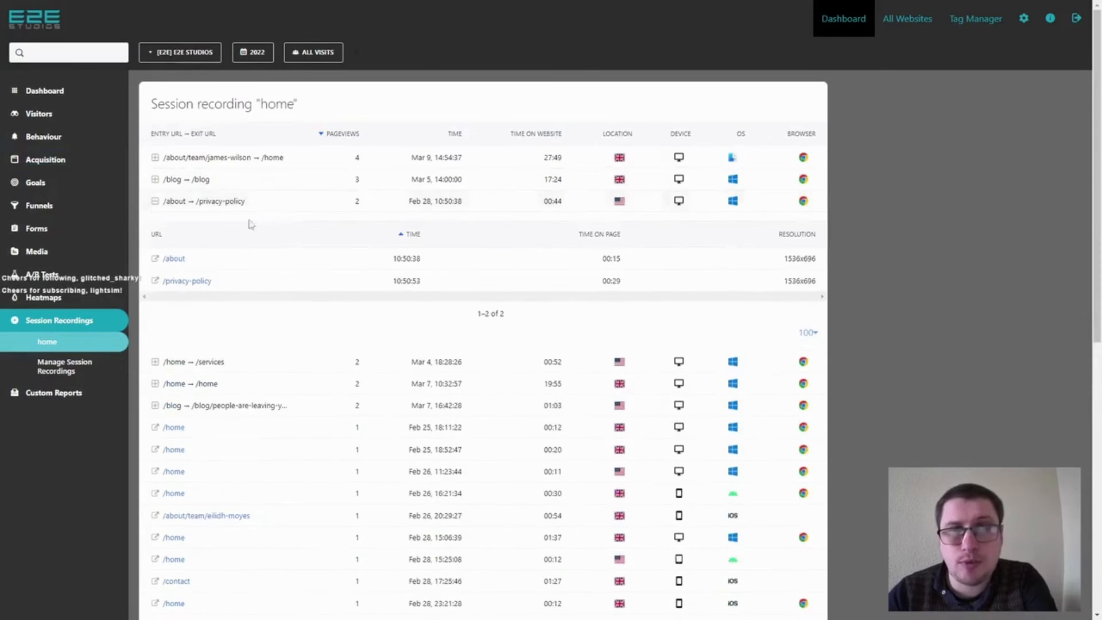
{"action": "left_click", "coordinate": [154, 203]}
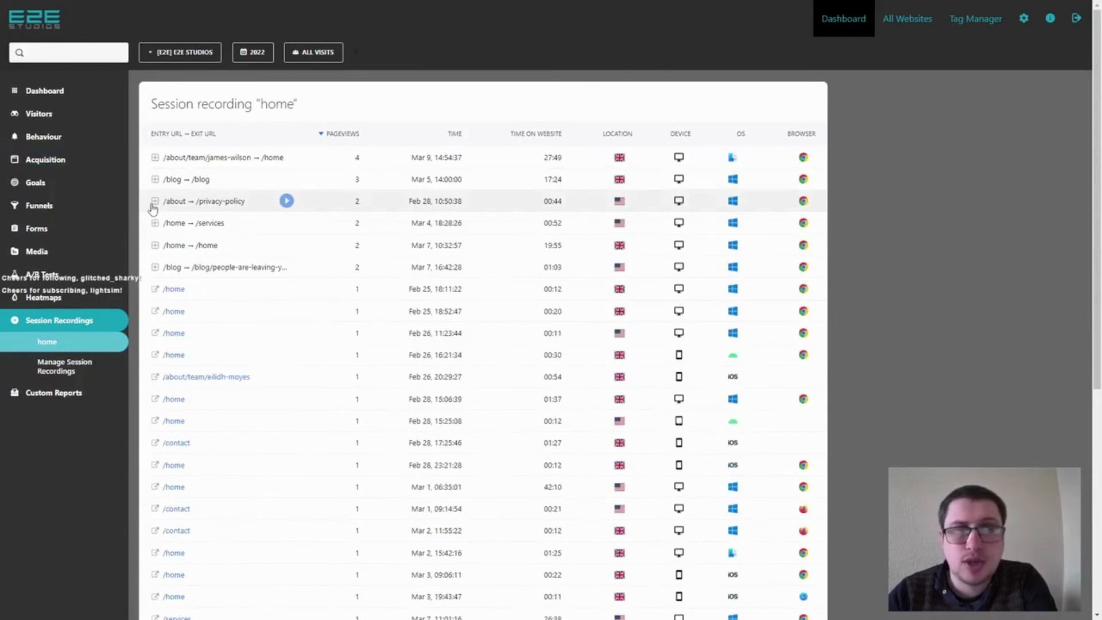
{"action": "left_click", "coordinate": [152, 225]}
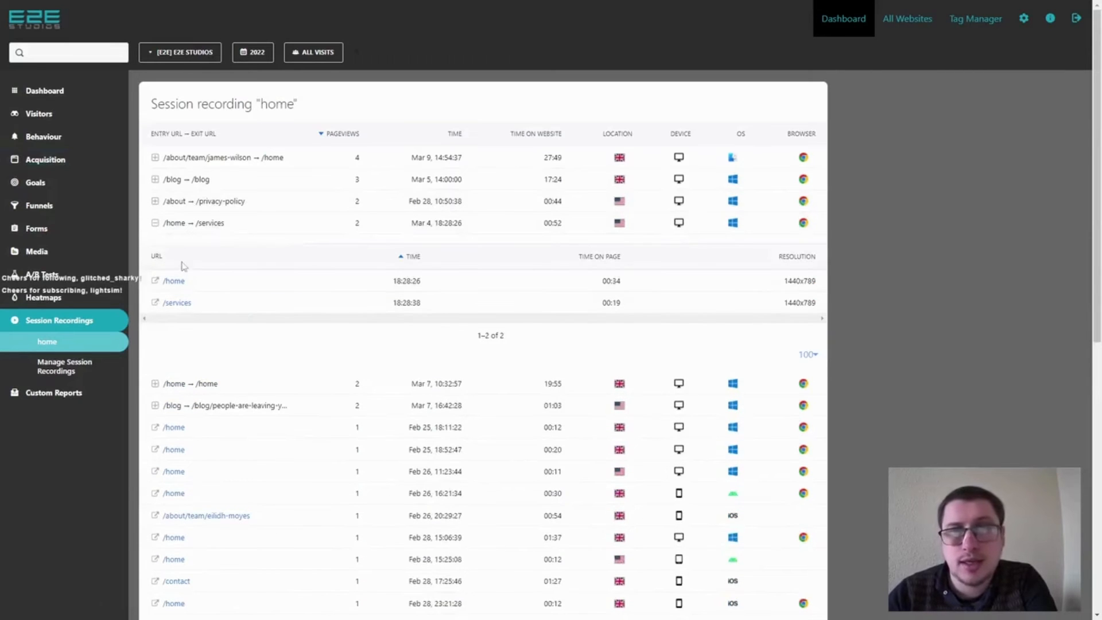
{"action": "left_click", "coordinate": [155, 223]}
{"action": "scroll", "coordinate": [252, 402], "scroll_direction": "down", "scroll_amount": 6}
{"action": "scroll", "coordinate": [250, 413], "scroll_direction": "up", "scroll_amount": 6}
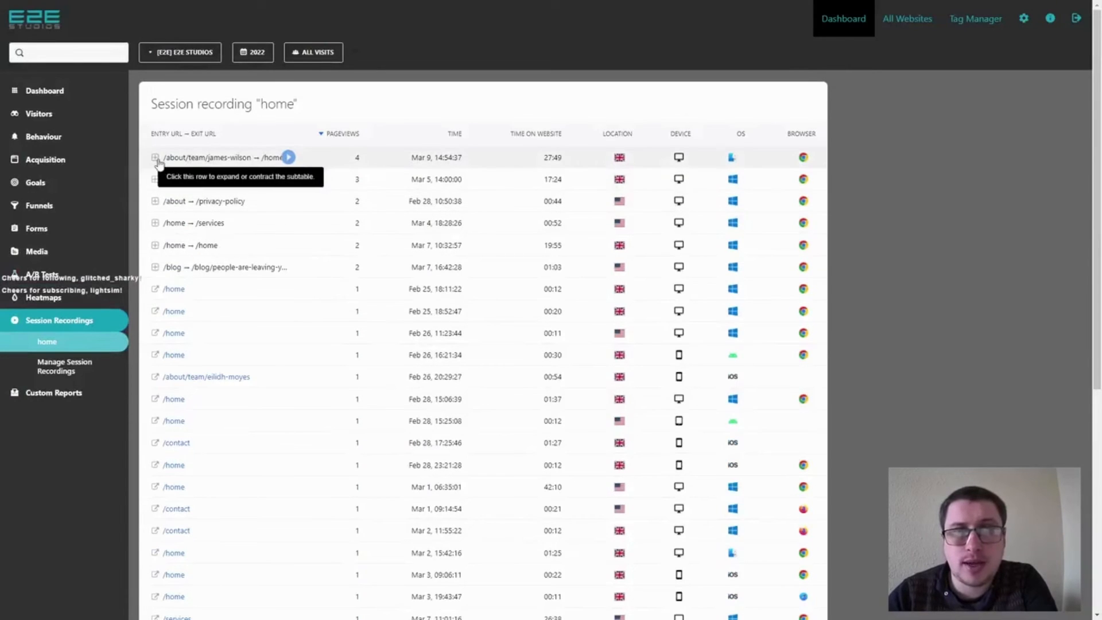
Expand the /home → /services session, watch its recording through to the services page, and close the playback.
{"action": "left_click", "coordinate": [154, 224]}
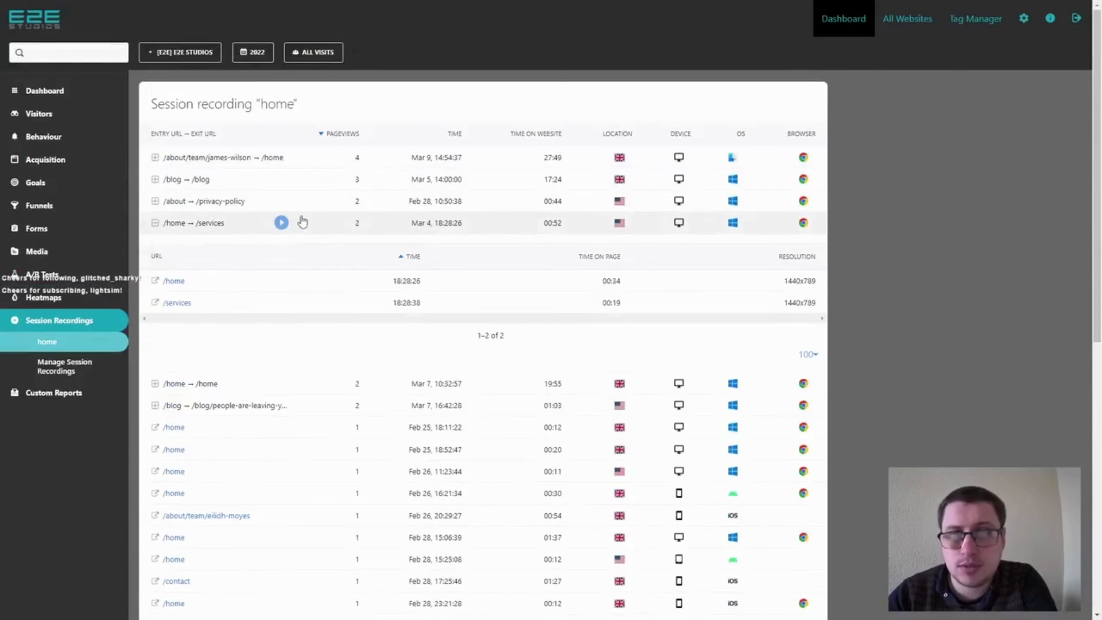
{"action": "left_click", "coordinate": [274, 223]}
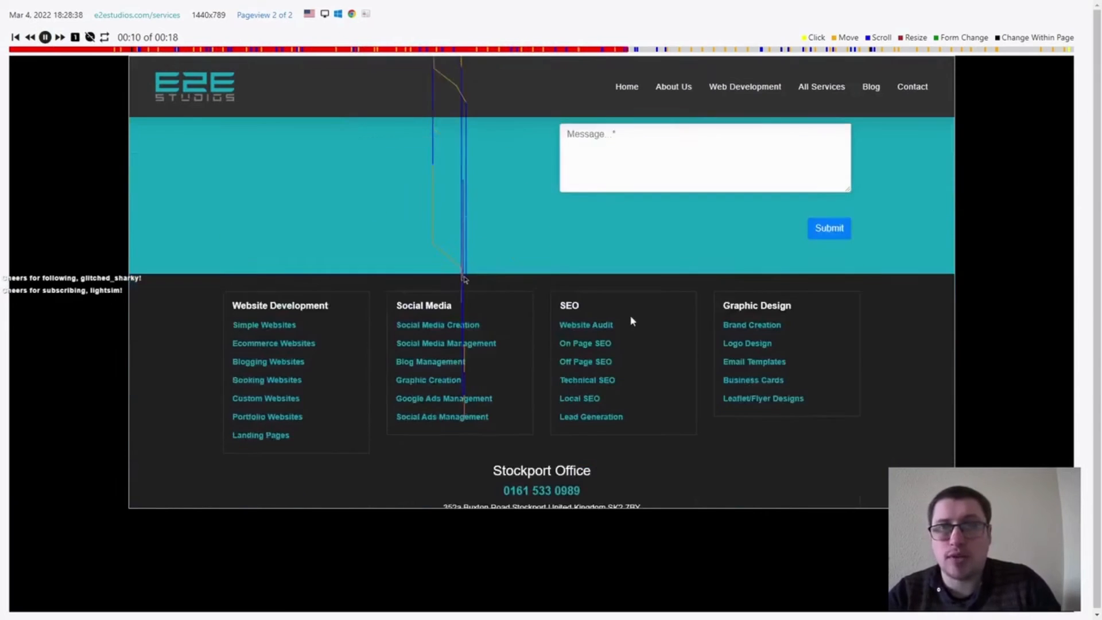
{"action": "key", "text": "ctrl+w"}
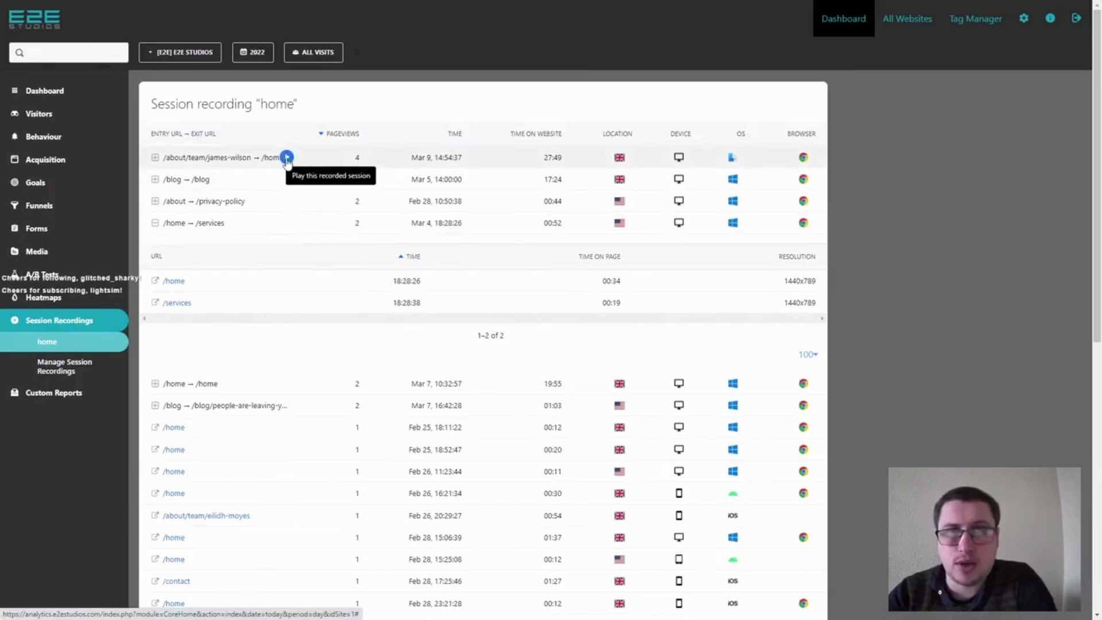
Play the recorded /blog → /blog session from Mar 5.
{"action": "left_click", "coordinate": [279, 178]}
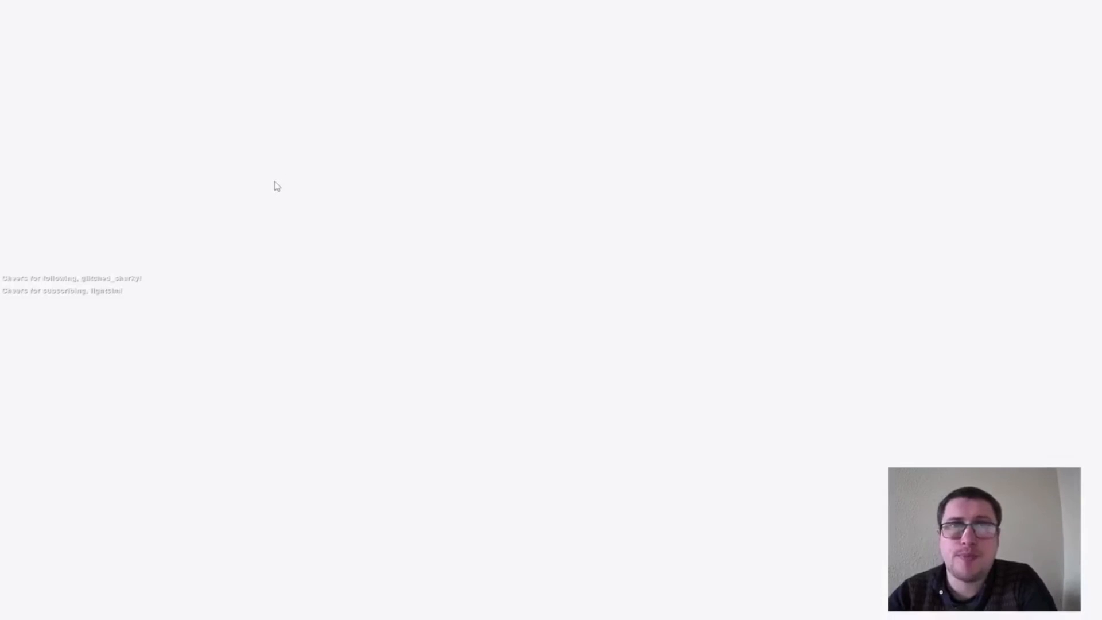